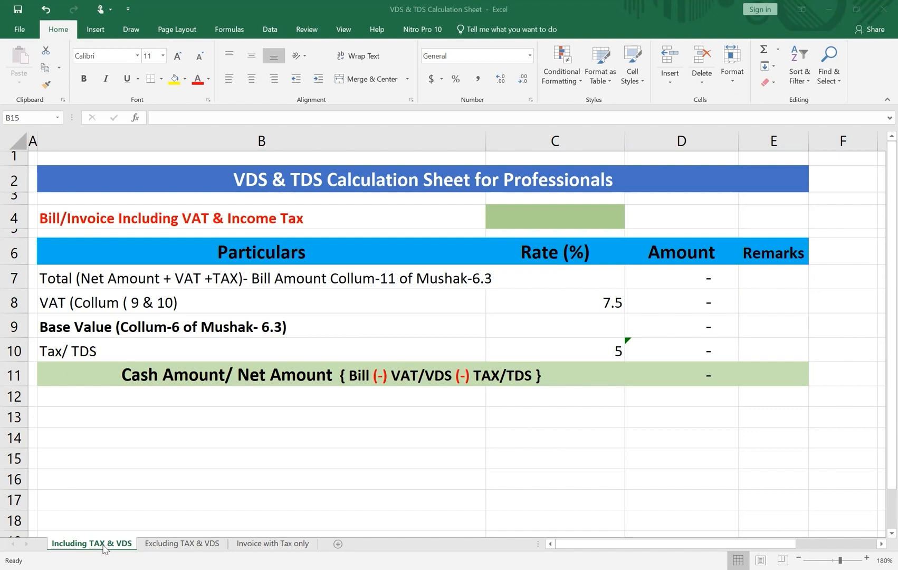
# Look over the other two sheets, and enter 20,000 as the bill amount in C4 of the Including TAX & VDS sheet
pyautogui.click(177, 543)
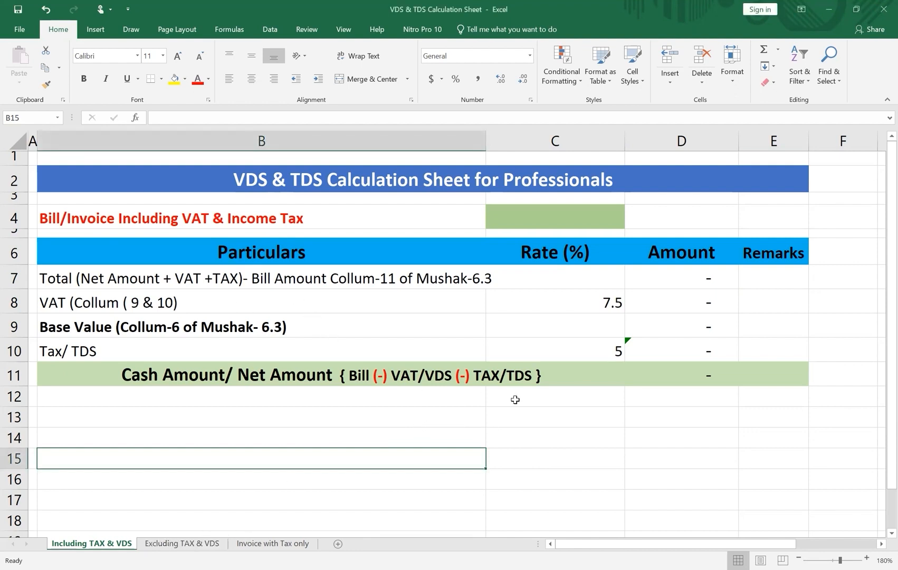
pyautogui.click(279, 543)
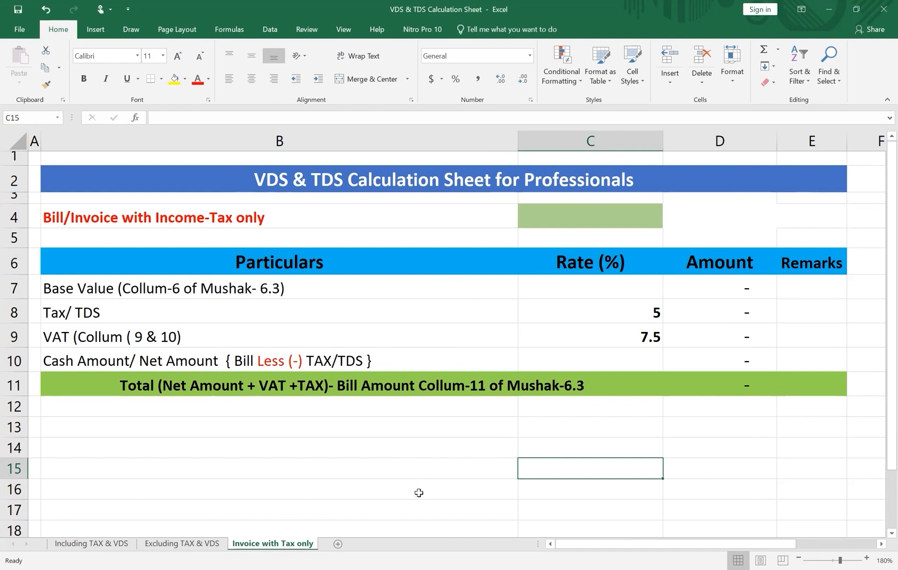
pyautogui.click(101, 545)
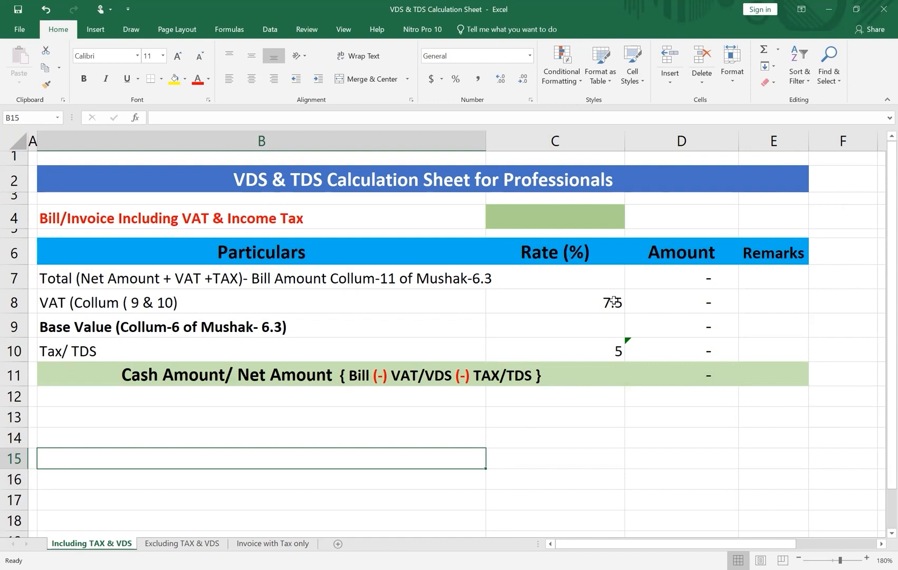
pyautogui.click(564, 221)
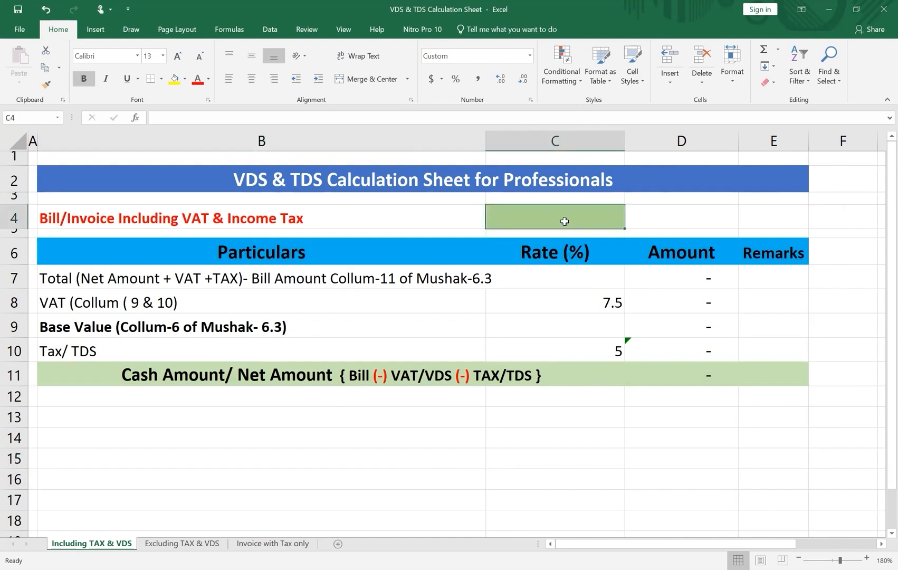
pyautogui.write('2')
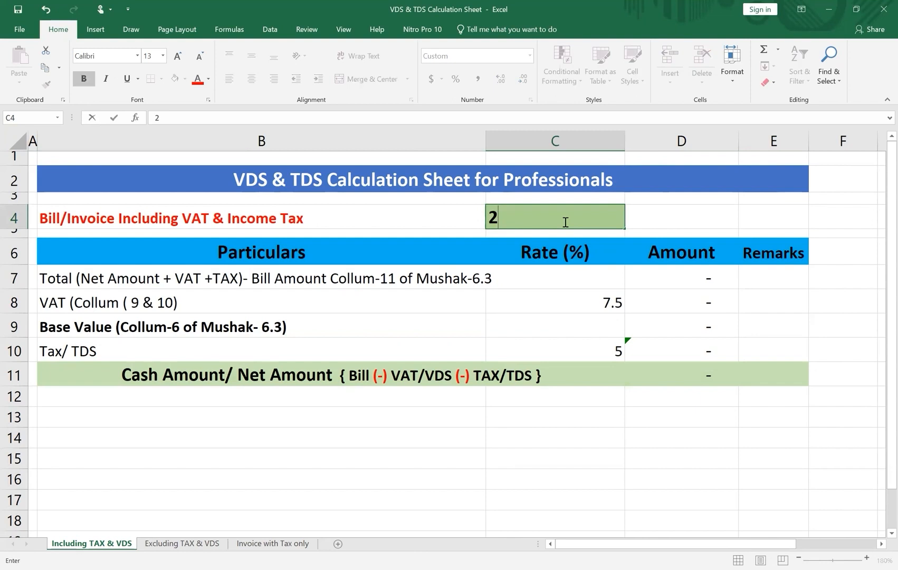
pyautogui.write('0,000')
pyautogui.click(344, 429)
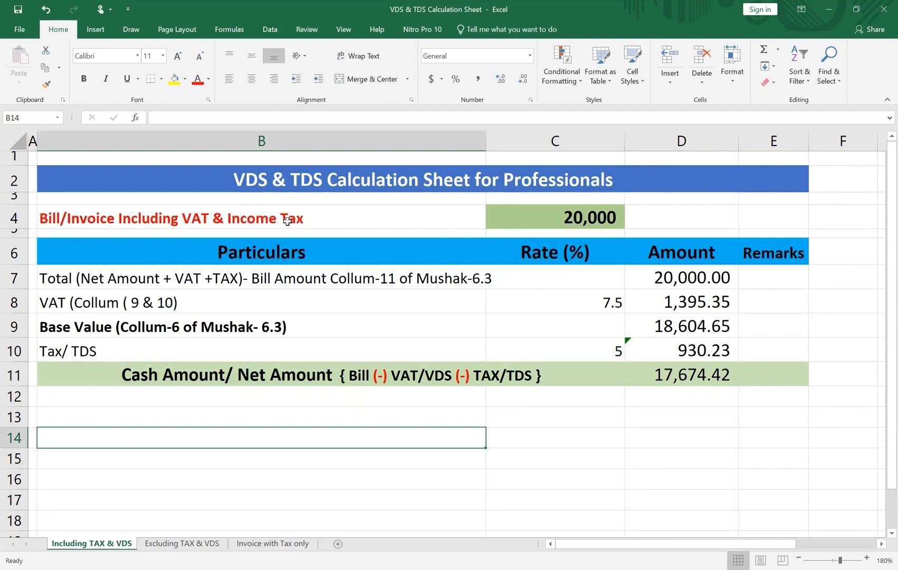
# Append "(TDS)" to the "Bill/Invoice Including VAT & Income Tax" label in B4
pyautogui.doubleClick(305, 218)
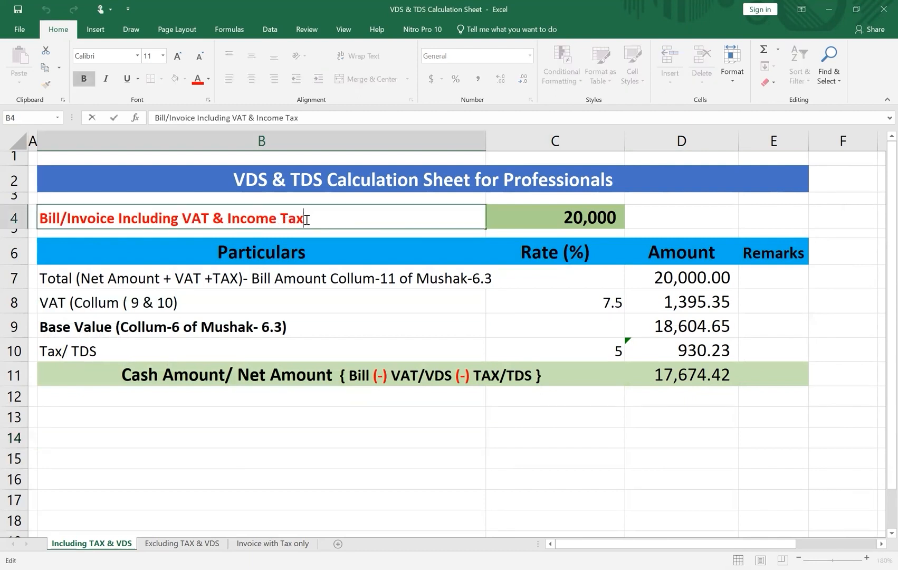
pyautogui.write('(TDS')
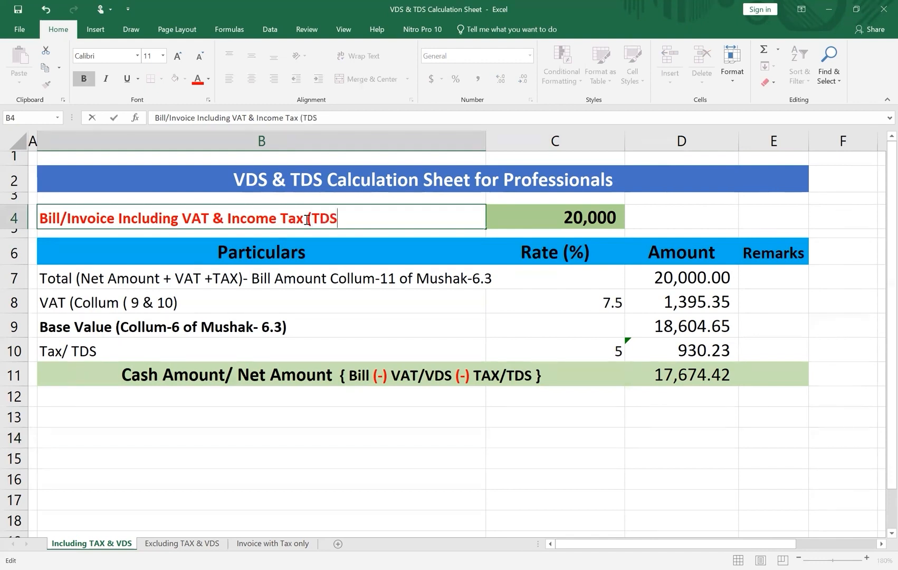
pyautogui.write(')')
# Set the VAT rate in C8 to 15
pyautogui.click(608, 303)
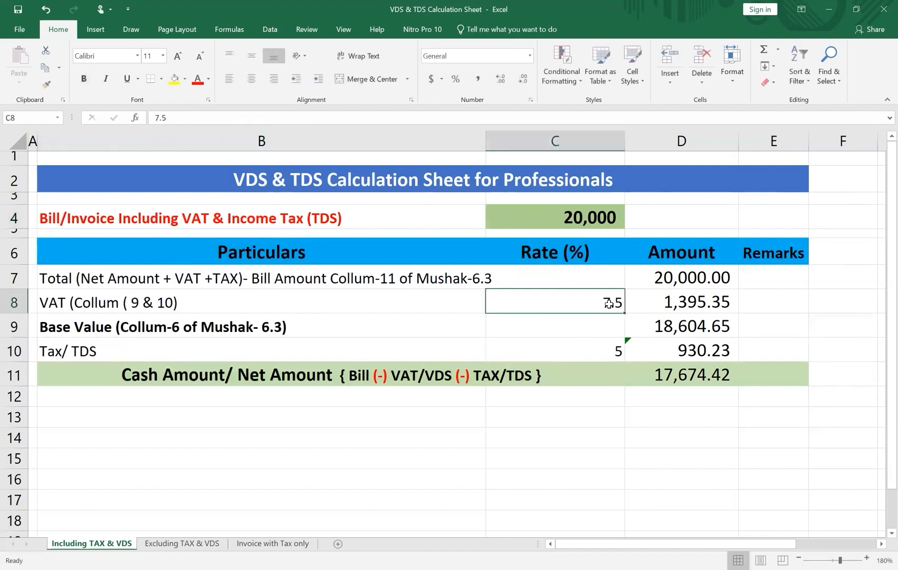
pyautogui.write('1')
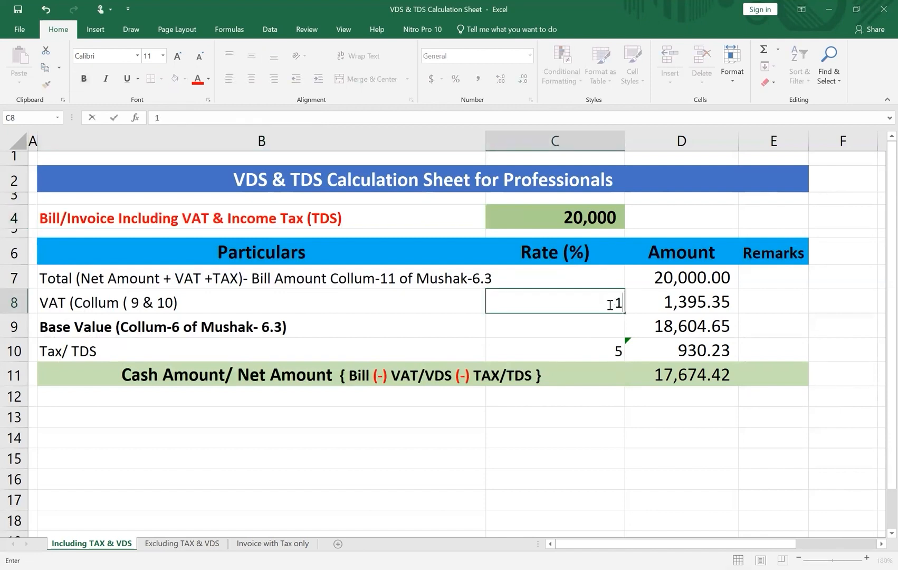
pyautogui.write('5')
pyautogui.click(661, 477)
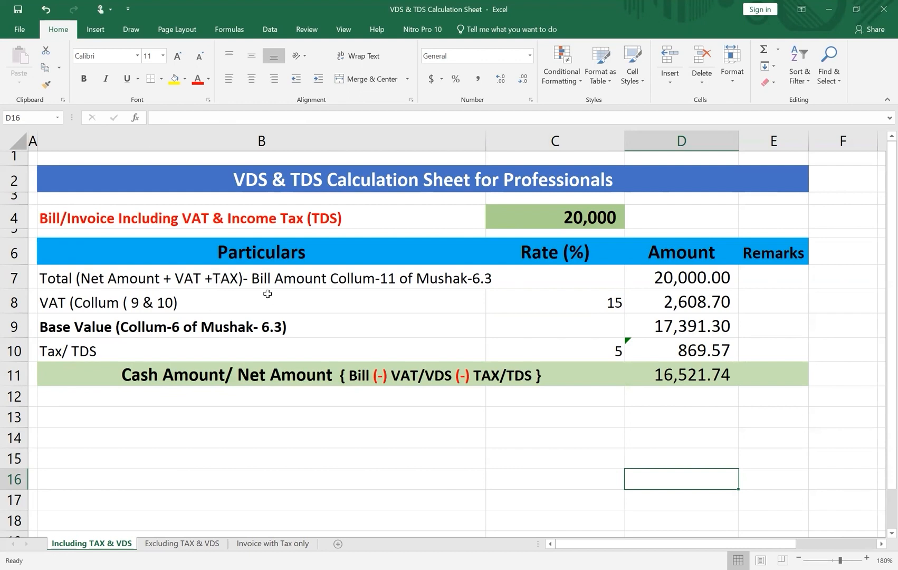
# Replace the hyphen before "Bill Amount" in the B7 label with a spaced slash, " / "
pyautogui.doubleClick(334, 277)
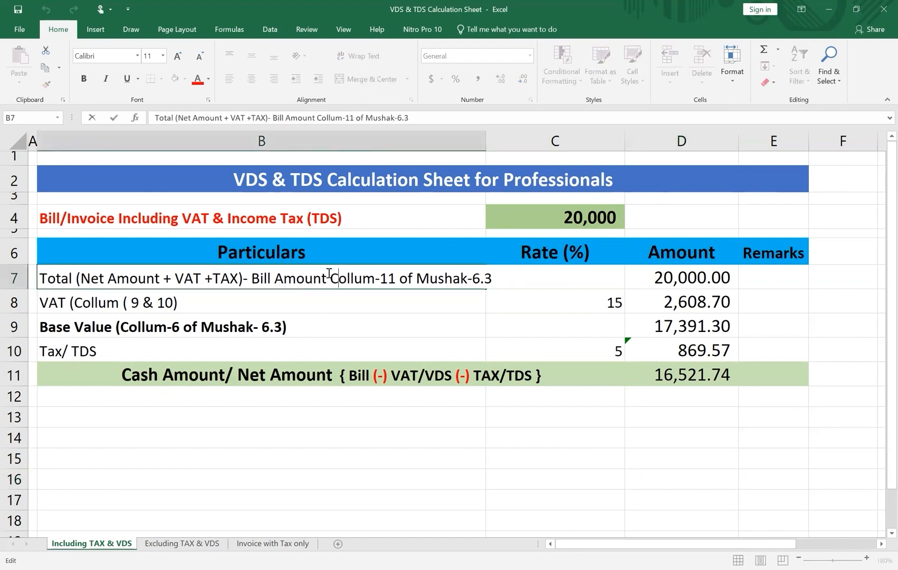
pyautogui.click(252, 279)
pyautogui.press('BackSpace')
pyautogui.press('BackSpace')
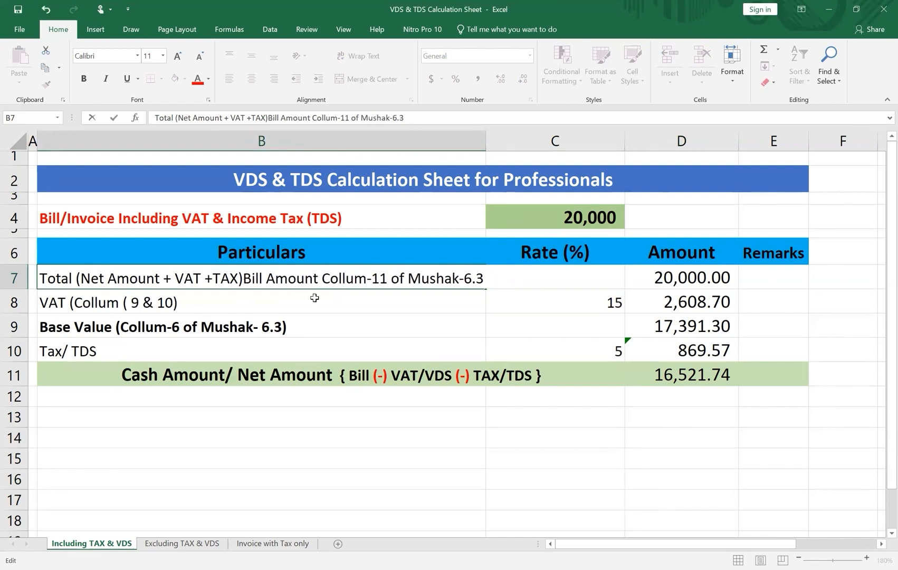
pyautogui.write('/')
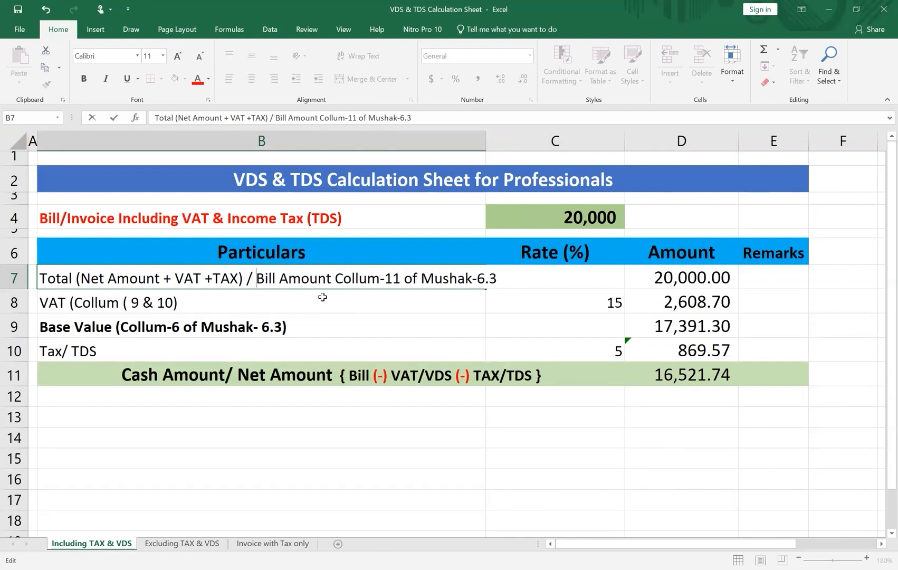
pyautogui.click(571, 457)
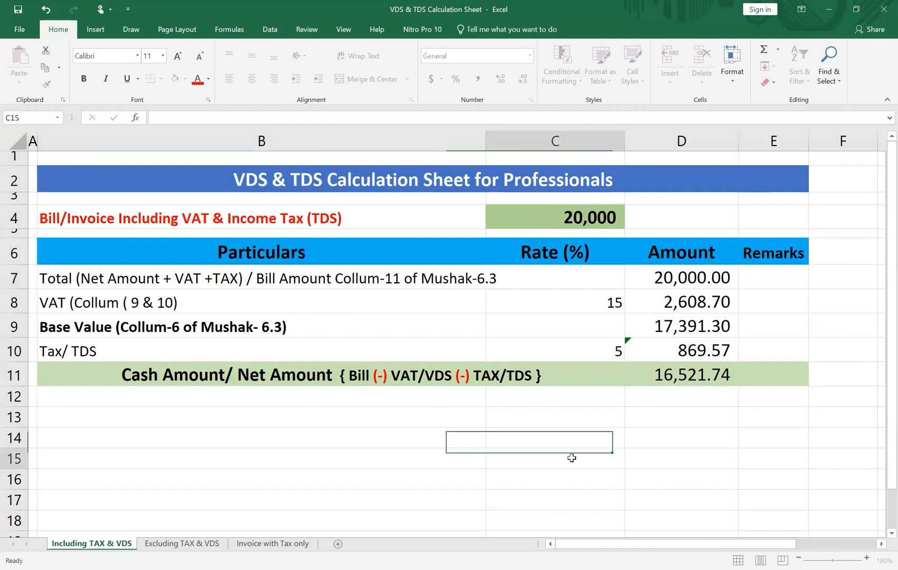
# Apply the comma number style with two decimals to the bill amount in C4
pyautogui.click(689, 278)
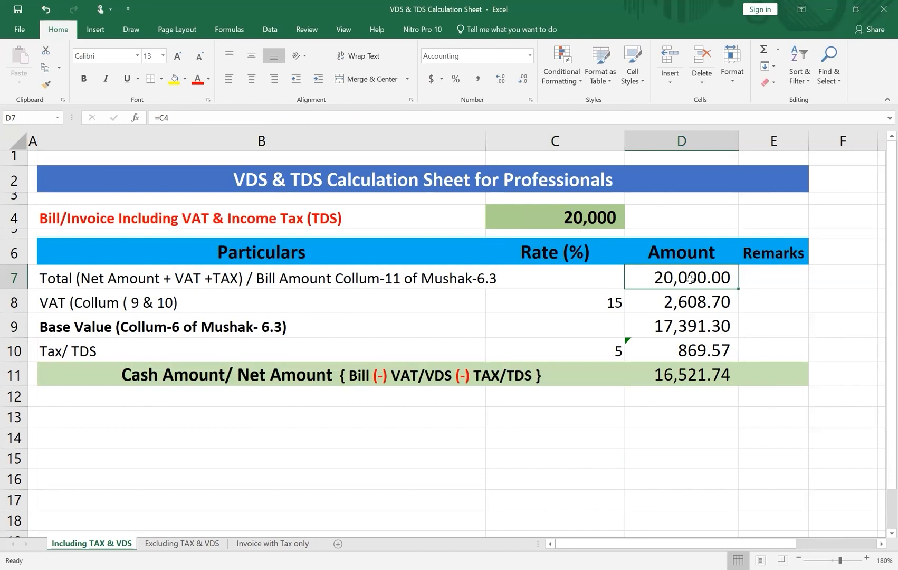
pyautogui.click(606, 225)
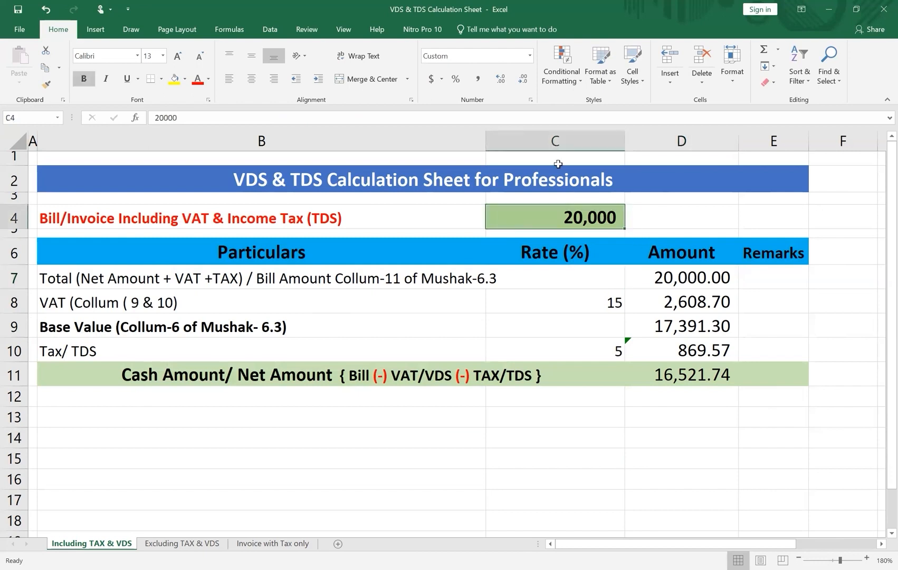
pyautogui.click(478, 79)
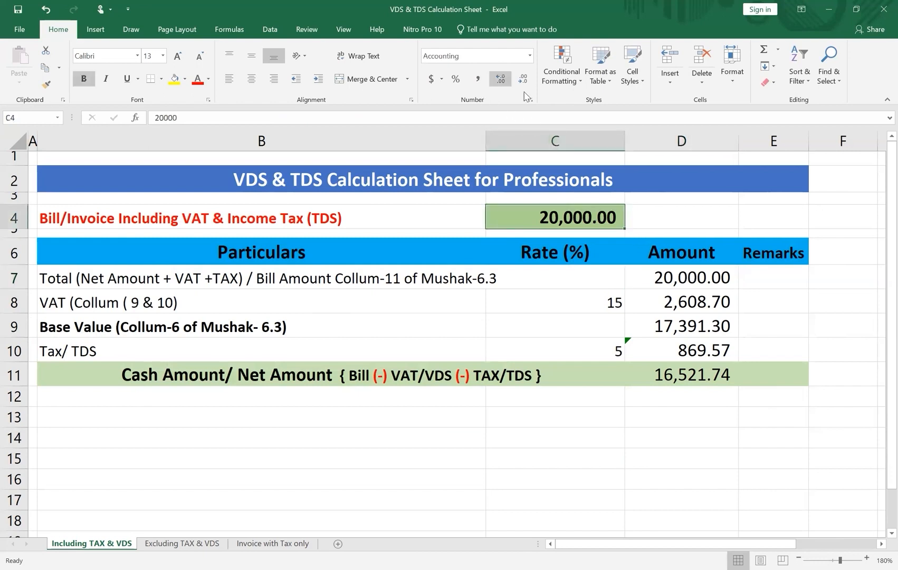
pyautogui.click(590, 426)
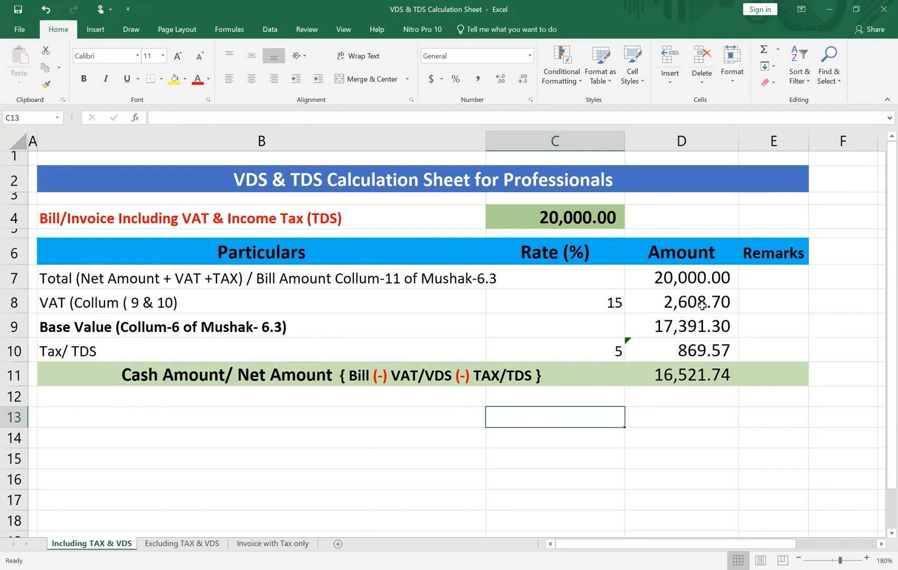
# Check the VAT and Tax/TDS formulas, and make the base value in D9 and the net amount in D11 bold
pyautogui.click(682, 300)
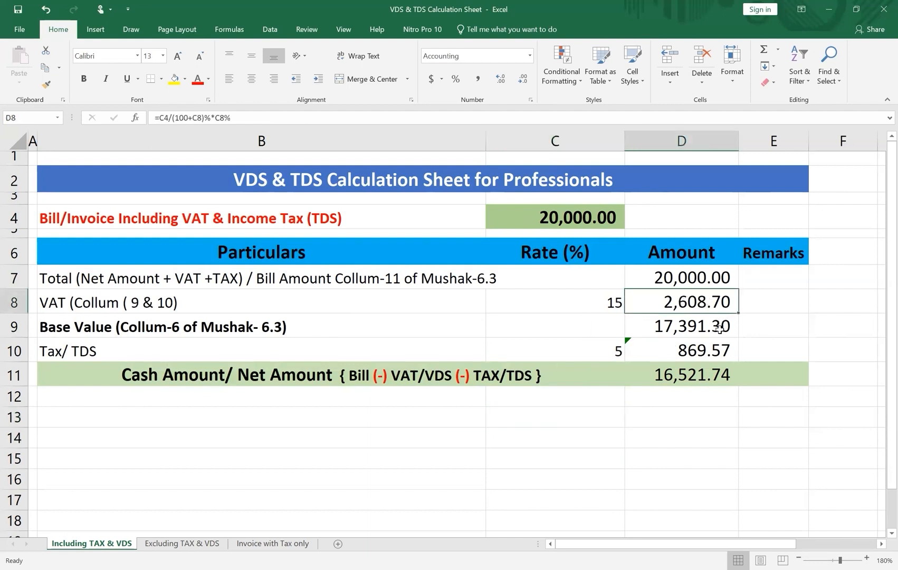
pyautogui.click(674, 325)
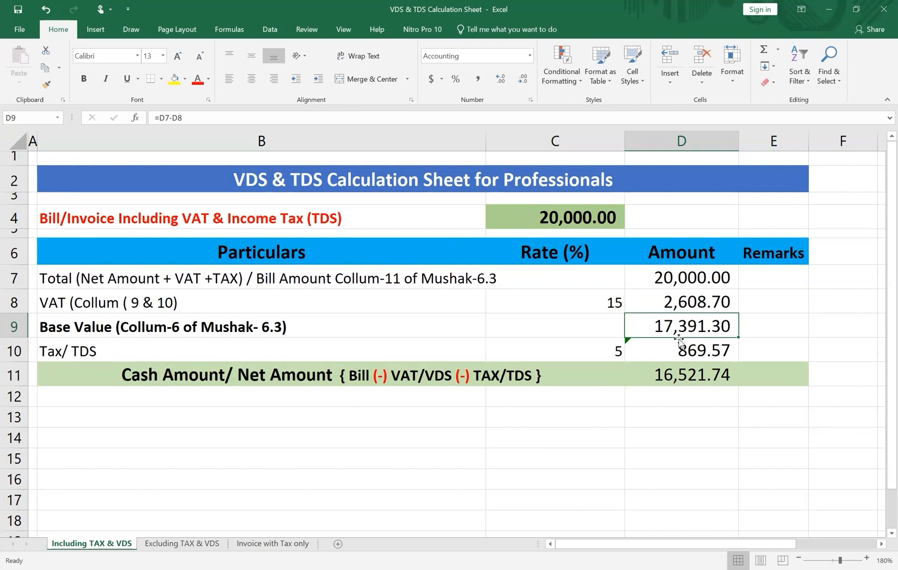
pyautogui.click(83, 78)
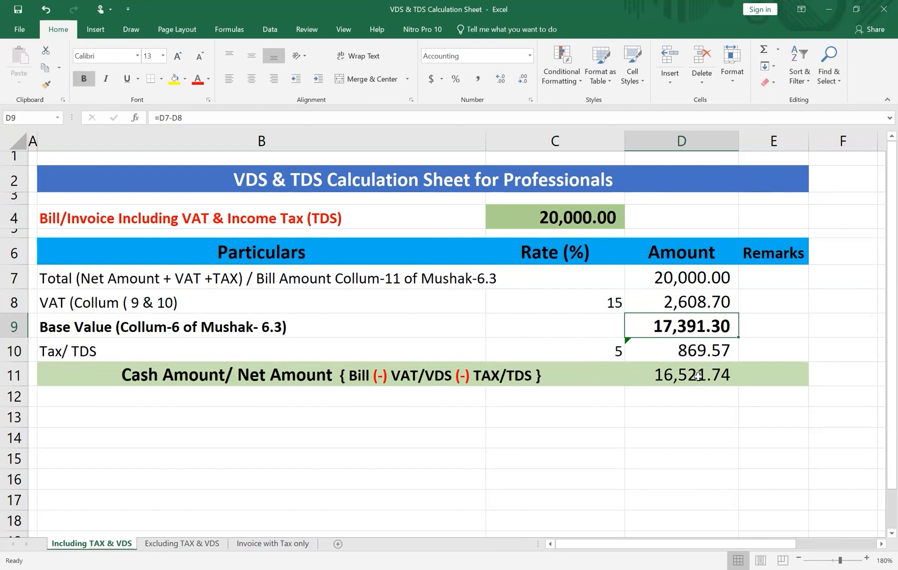
pyautogui.click(696, 352)
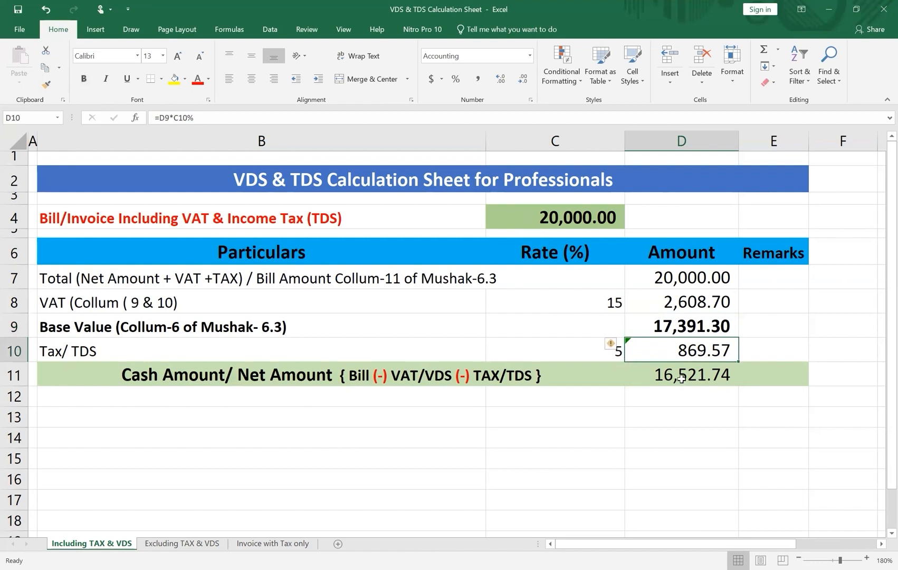
pyautogui.click(682, 369)
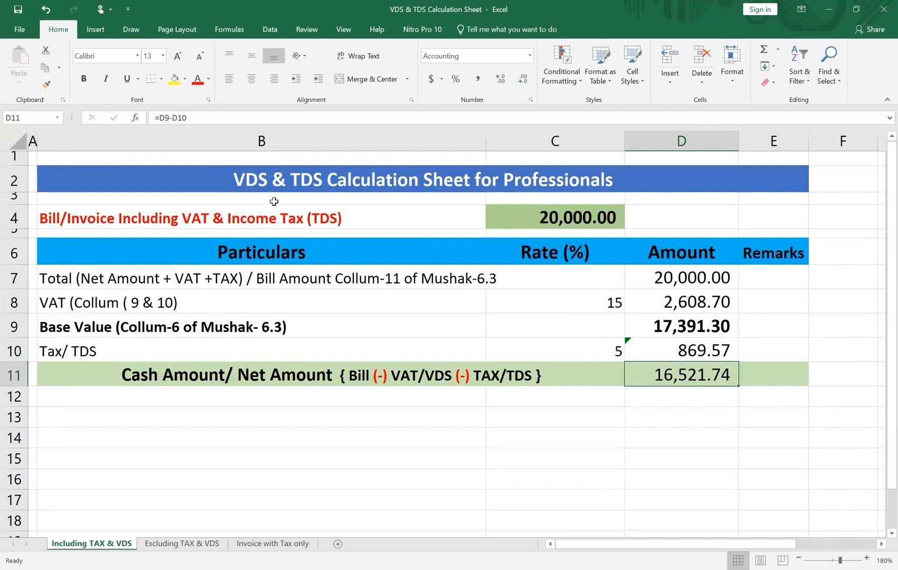
pyautogui.click(84, 79)
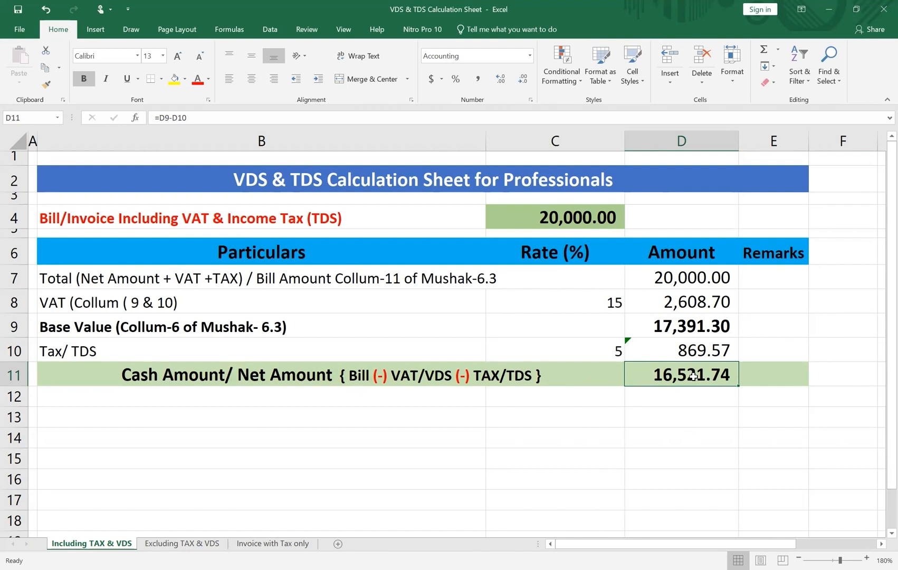
# Format the VAT amount in D8 and the Tax/TDS amount in D10 as bold with a yellow fill
pyautogui.click(691, 350)
pyautogui.click(686, 300)
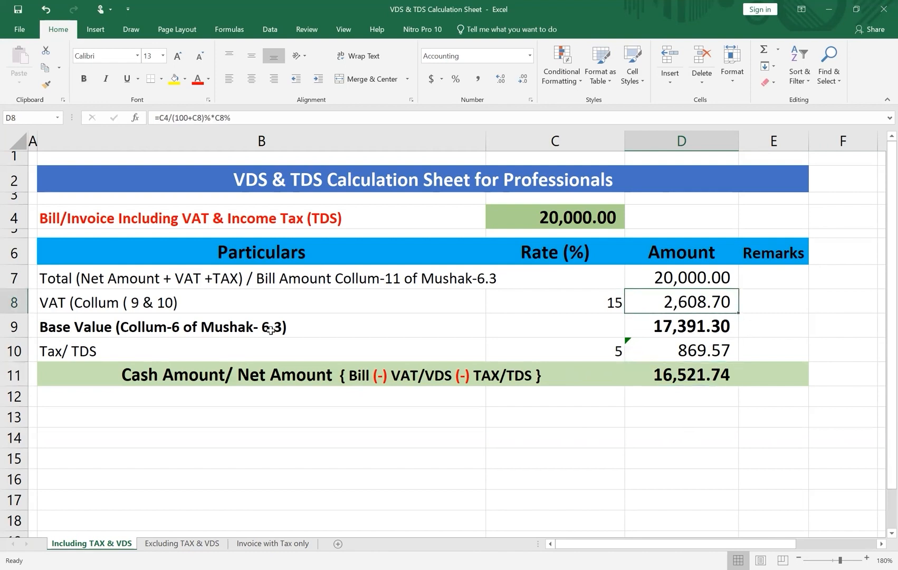
pyautogui.click(83, 81)
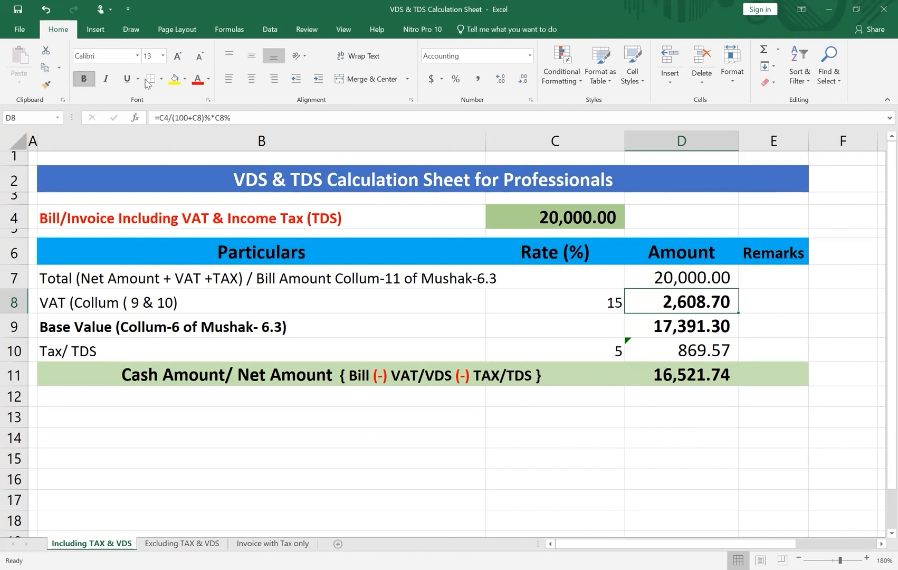
pyautogui.click(174, 79)
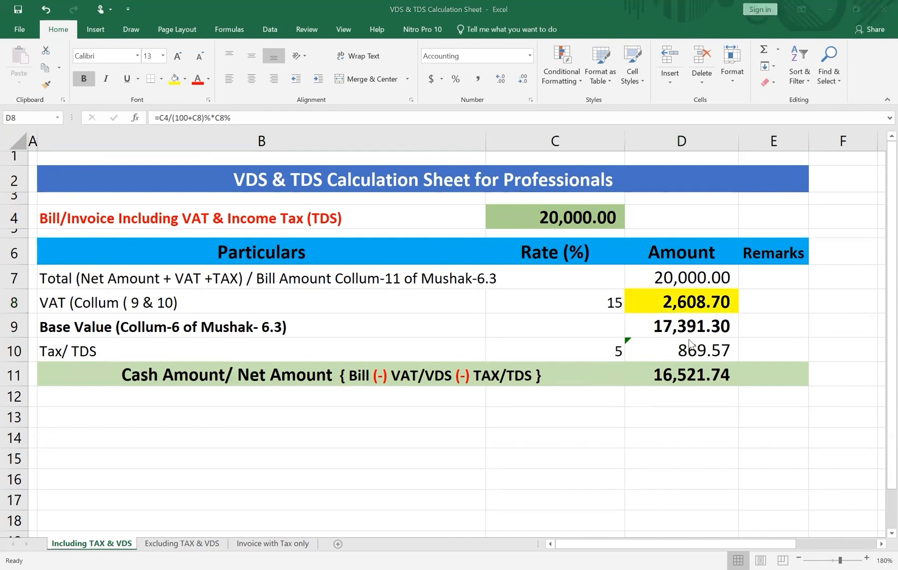
pyautogui.click(690, 345)
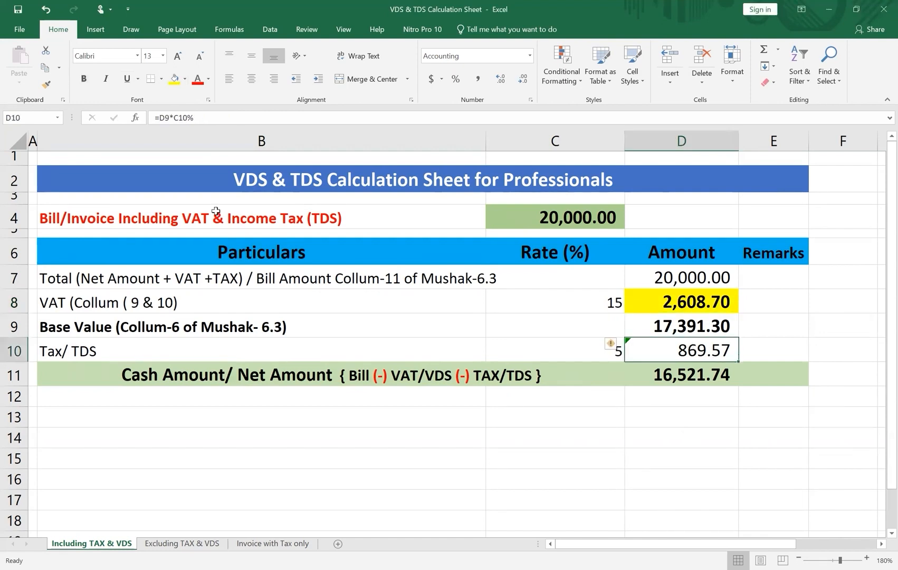
pyautogui.click(173, 80)
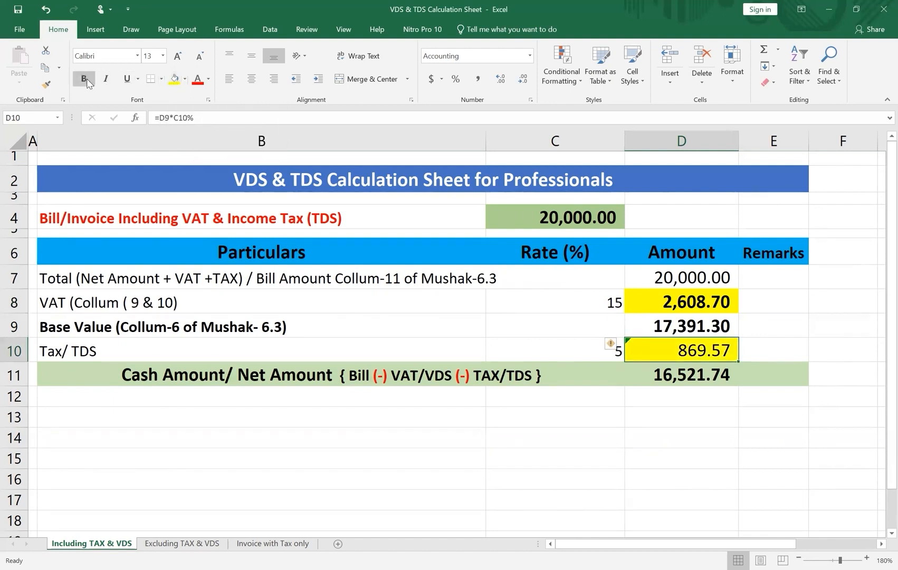
pyautogui.click(715, 461)
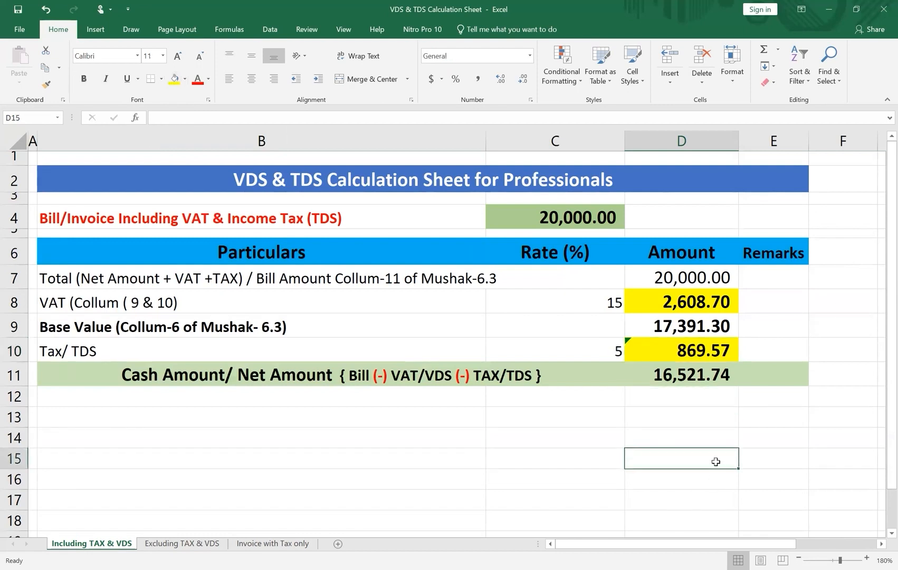
# Color the cash/net amount in D11 red
pyautogui.click(687, 378)
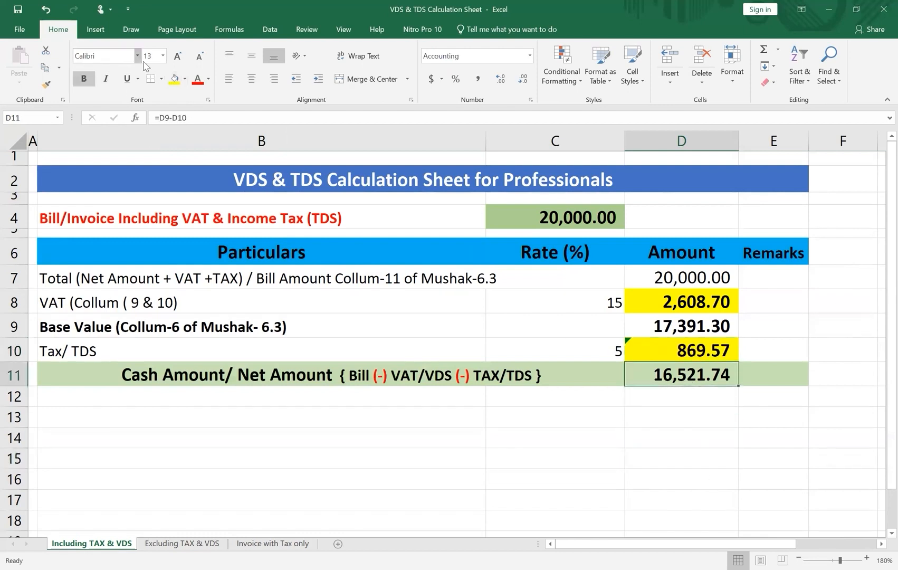
pyautogui.click(198, 79)
pyautogui.click(658, 498)
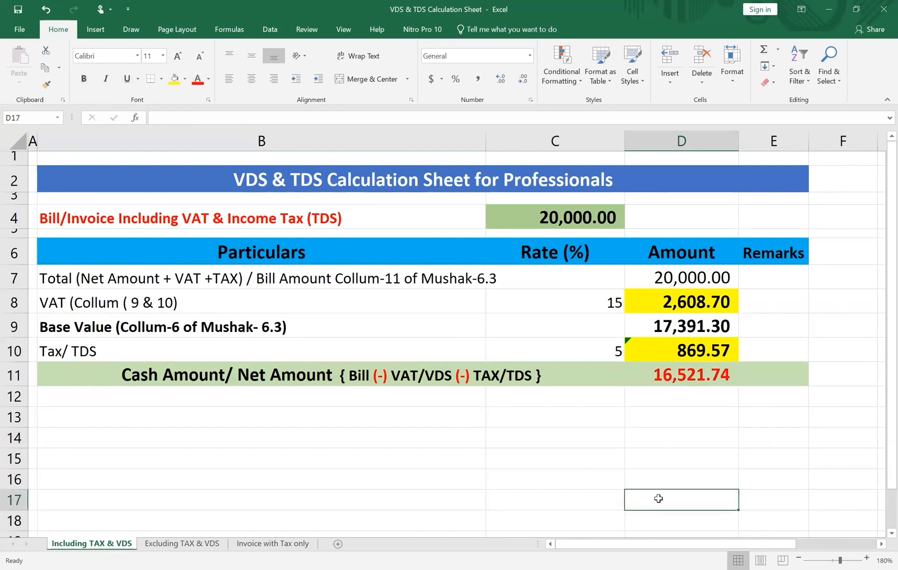
# Clear the bill amount in C4 on the Excluding TAX & VDS sheet
pyautogui.click(169, 545)
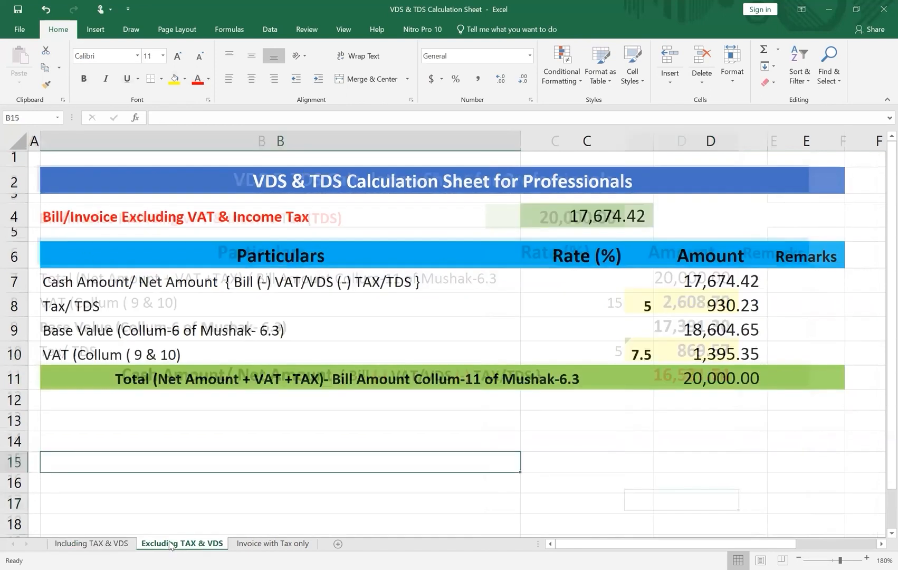
pyautogui.click(607, 214)
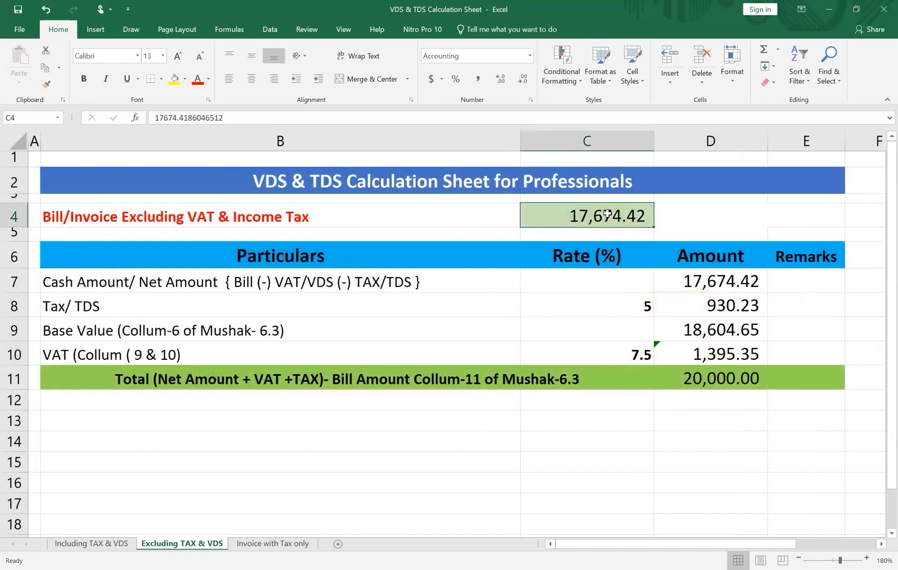
pyautogui.doubleClick(607, 214)
pyautogui.press('Escape')
pyautogui.write('=')
pyautogui.press('BackSpace')
pyautogui.click(598, 469)
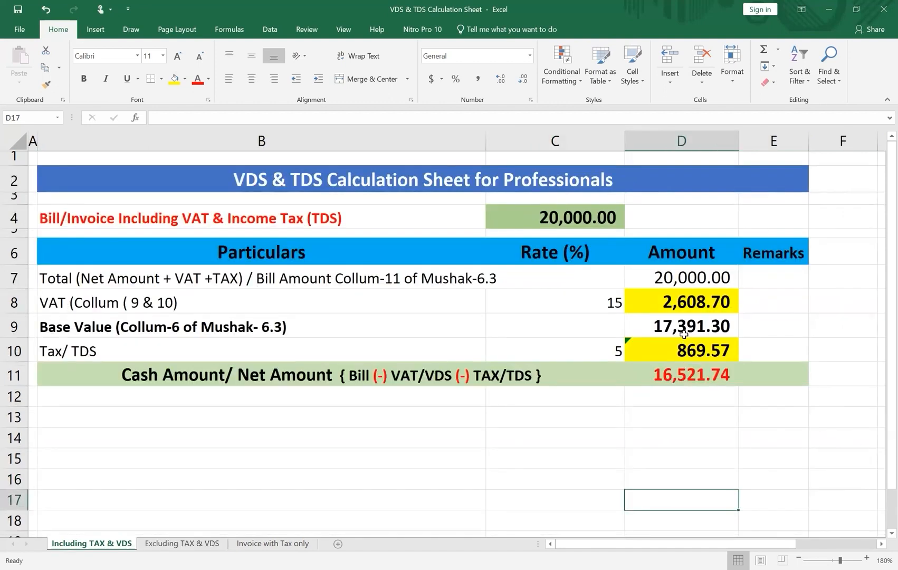
# Copy the net amount in D11 of Including TAX & VDS and paste it as a value into C4 of Excluding TAX & VDS
pyautogui.click(683, 374)
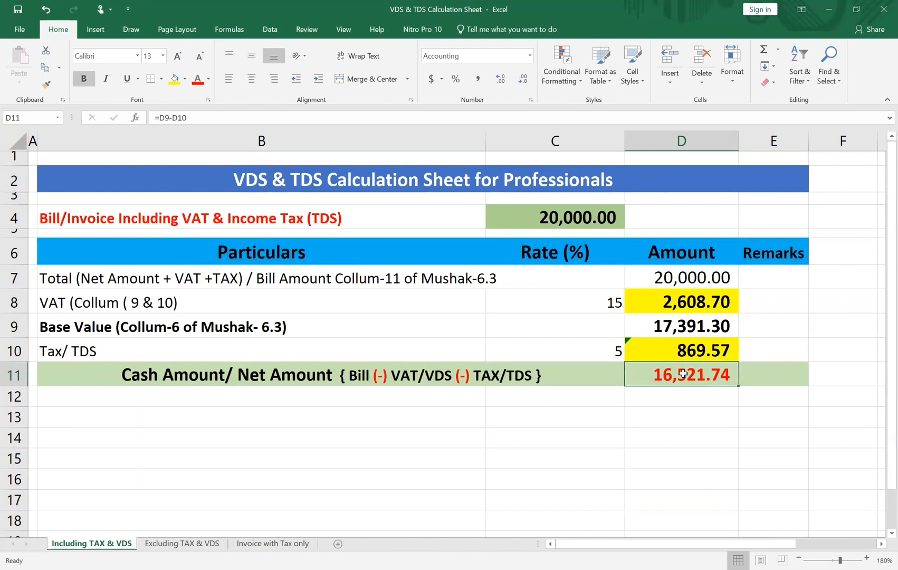
pyautogui.rightClick(683, 374)
pyautogui.click(716, 143)
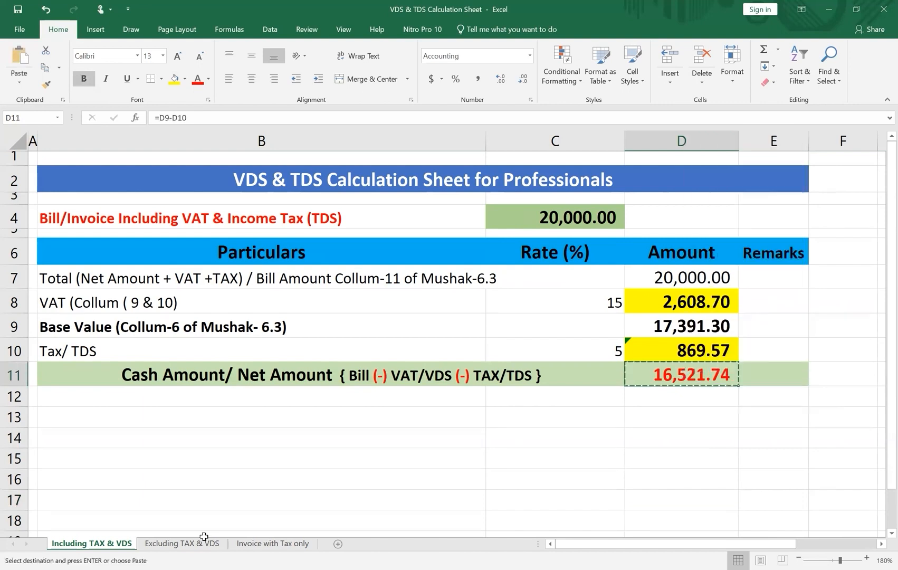
pyautogui.click(206, 540)
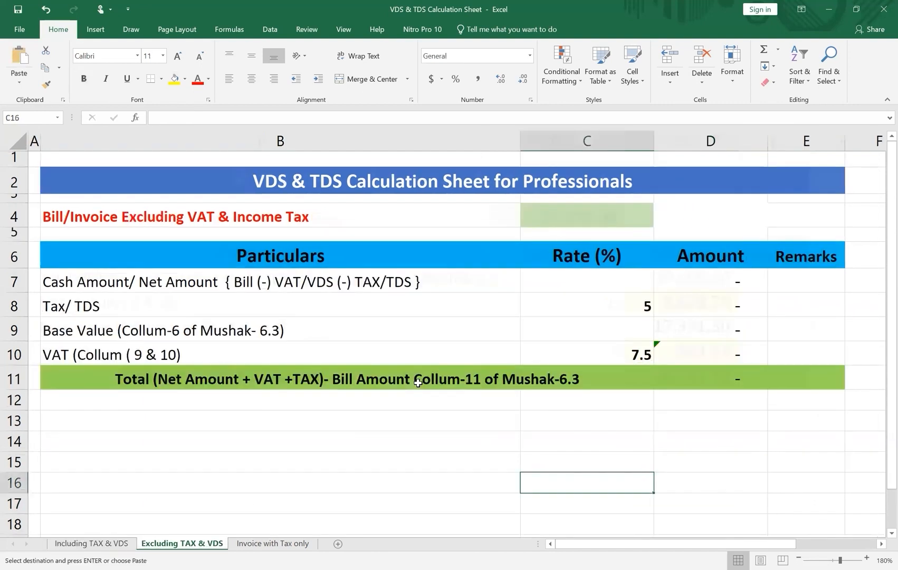
pyautogui.rightClick(564, 221)
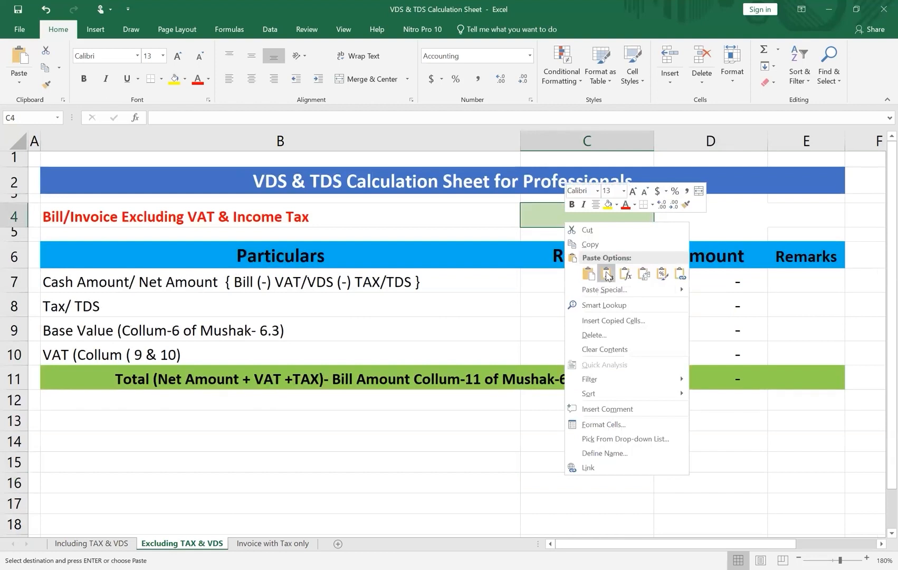
pyautogui.click(607, 275)
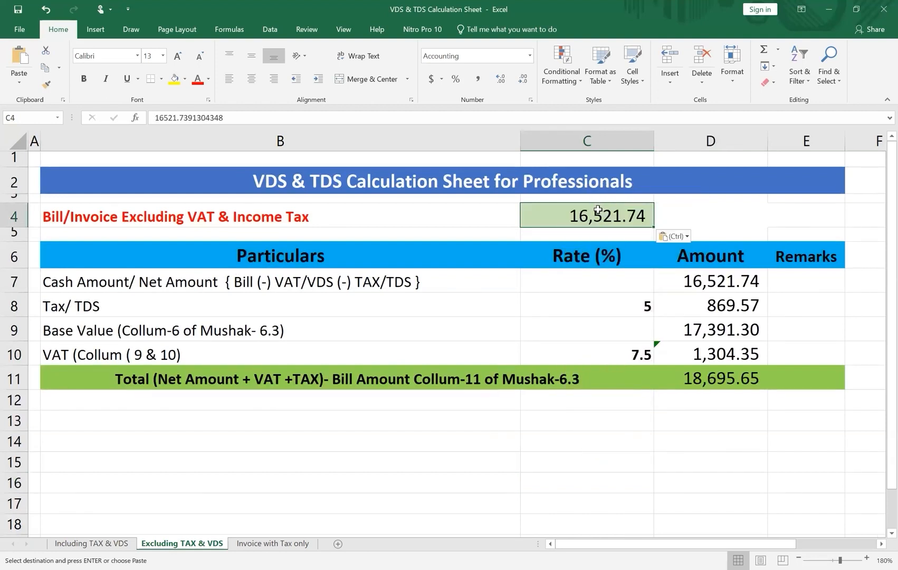
# Set the Tax/TDS rate in C8 to 15 and restore it to 5
pyautogui.click(626, 308)
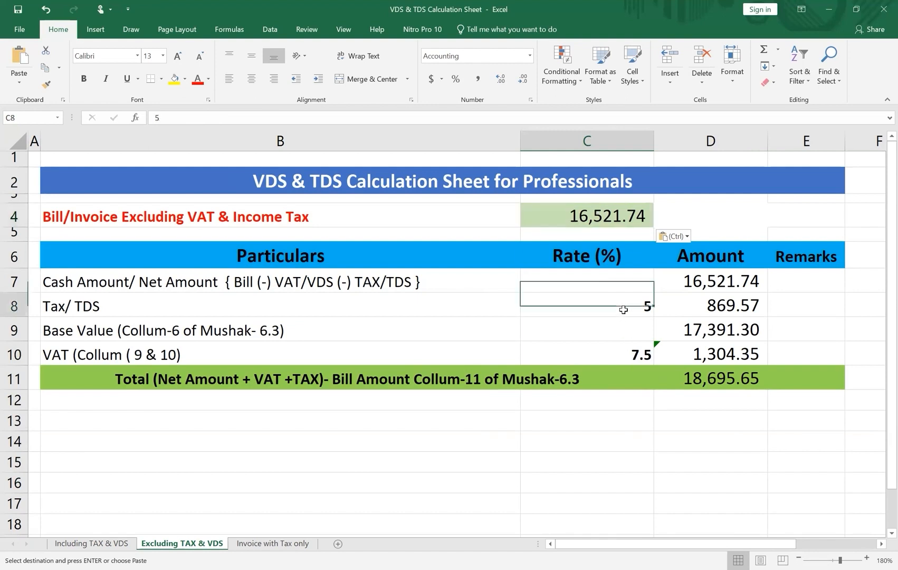
pyautogui.write('15')
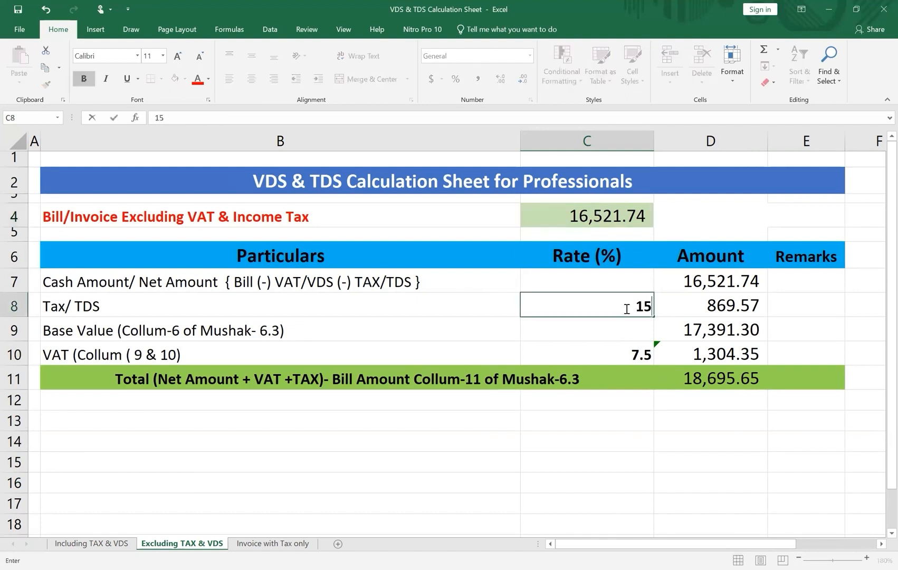
pyautogui.click(648, 508)
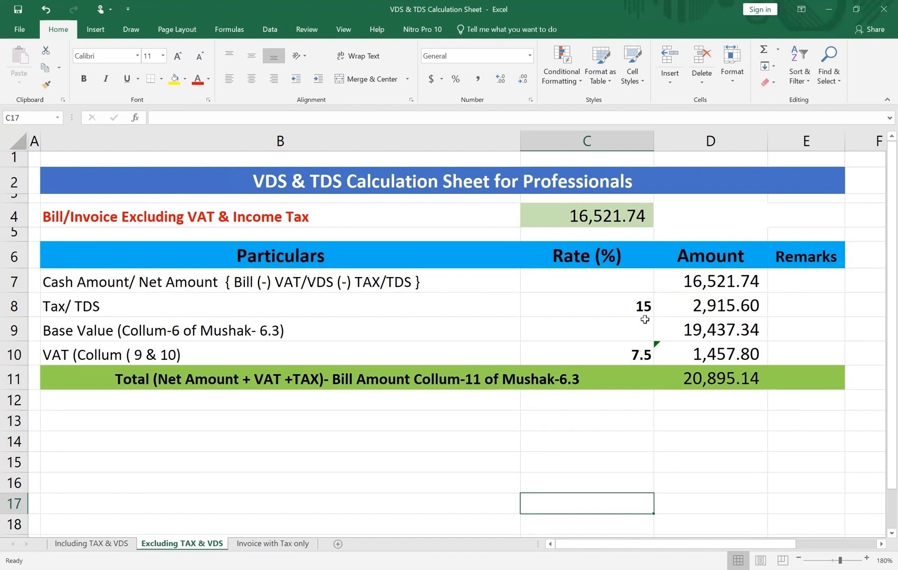
pyautogui.doubleClick(644, 306)
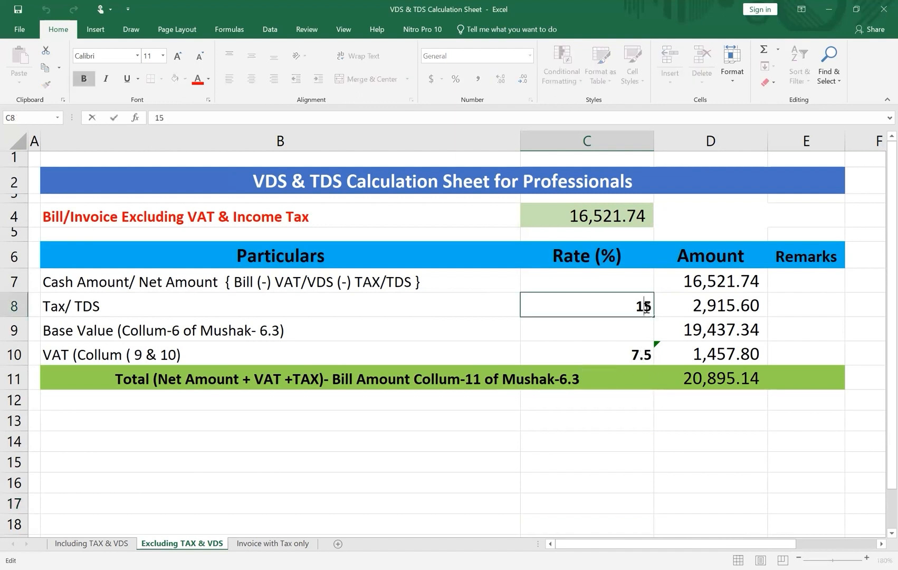
pyautogui.press('BackSpace')
pyautogui.click(612, 460)
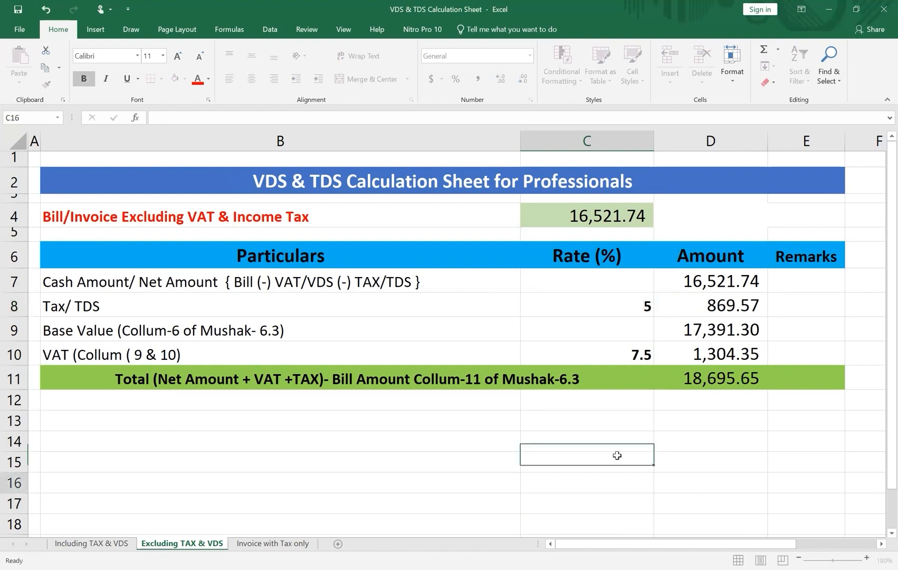
pyautogui.click(606, 481)
# Set the VAT rate in C10 to 15
pyautogui.click(636, 354)
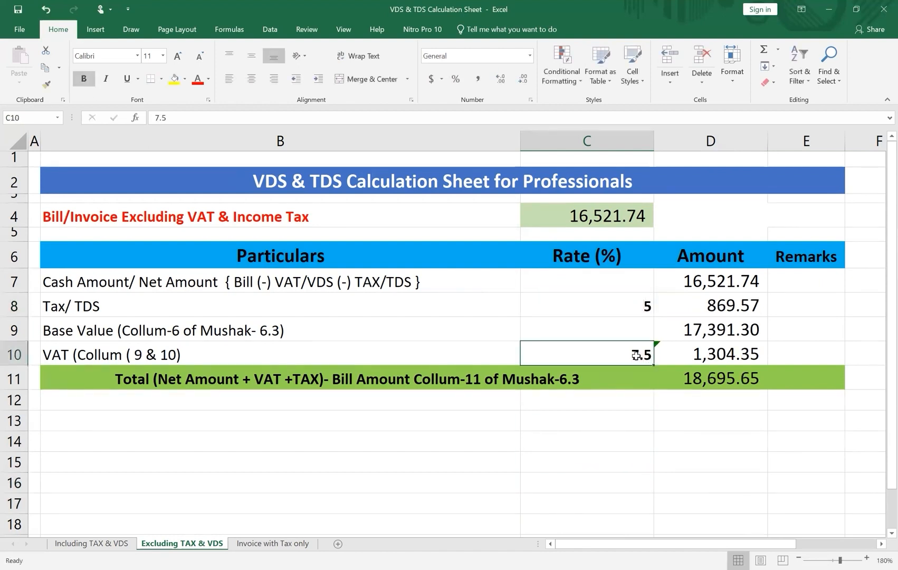
pyautogui.write('15')
pyautogui.press('Return')
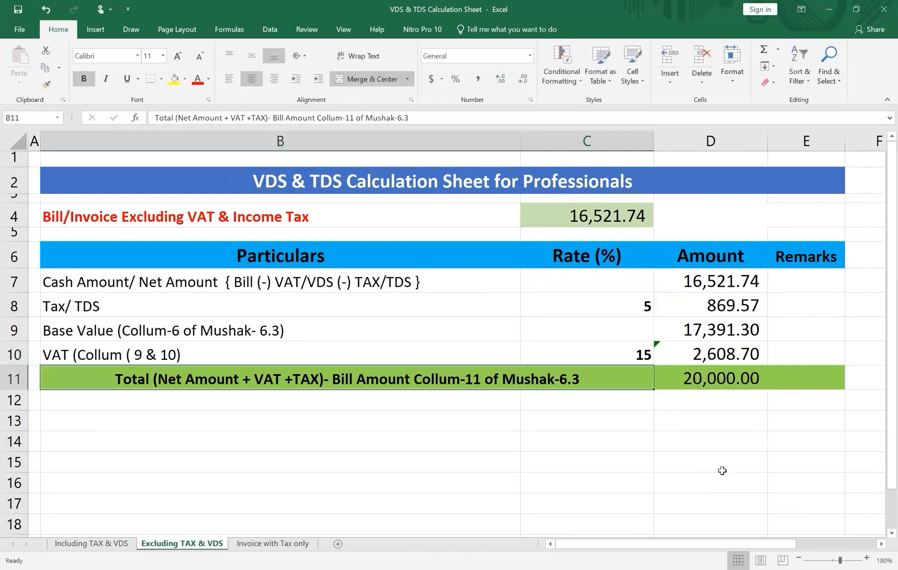
pyautogui.click(656, 415)
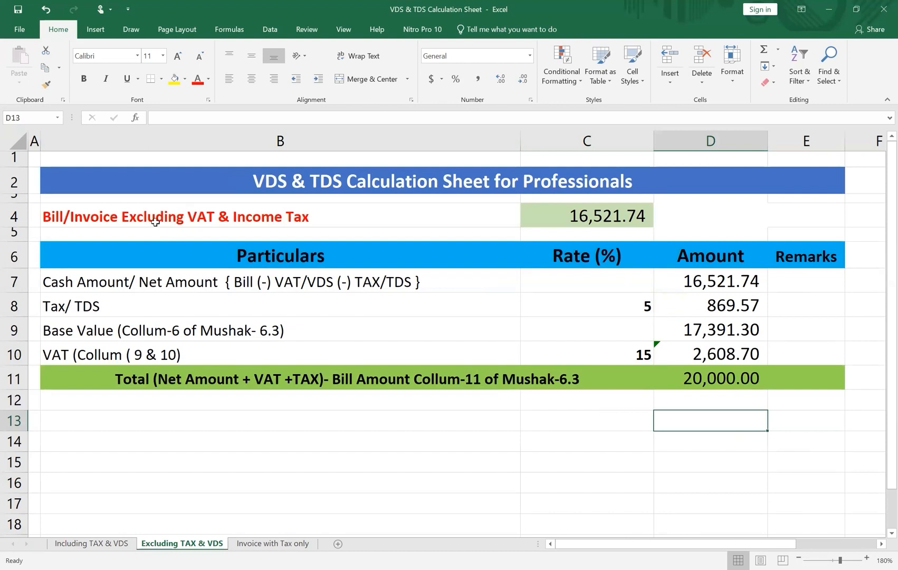
# Make the bill amount in C4 bold, and format the cash/net amount in D7 as bold with a yellow fill
pyautogui.click(554, 216)
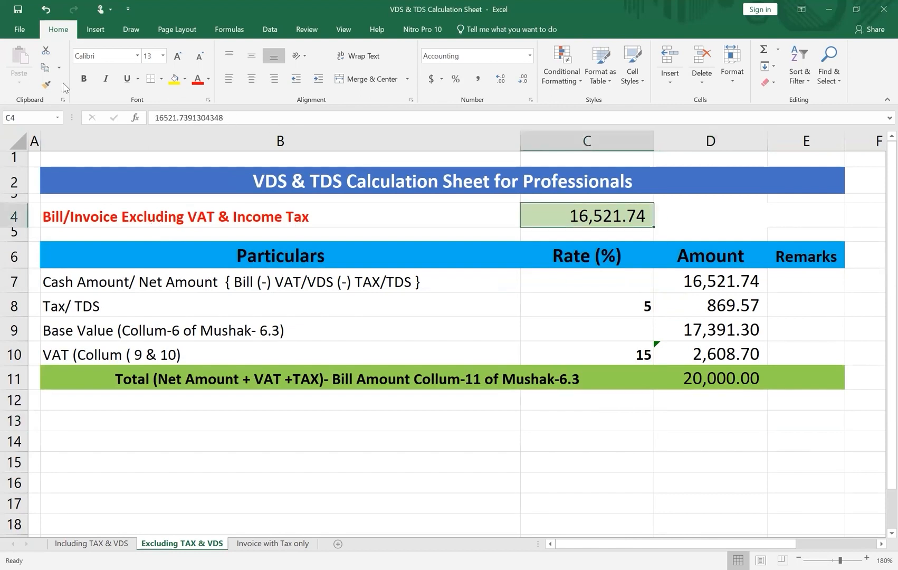
pyautogui.click(84, 78)
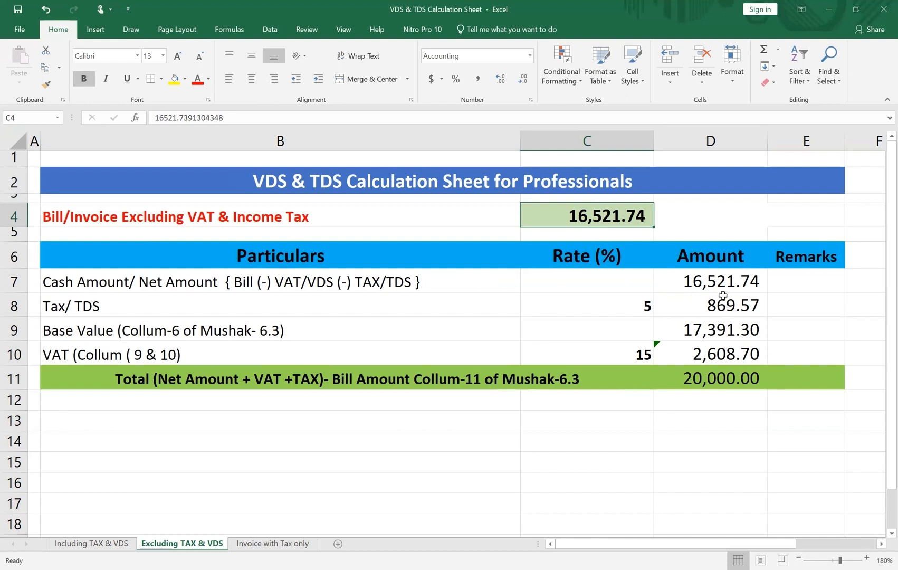
pyautogui.click(717, 282)
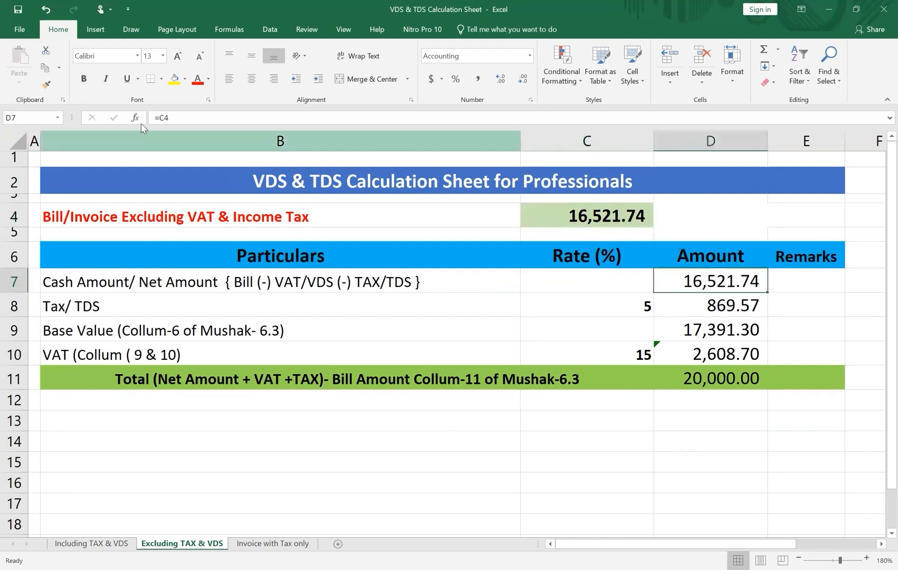
pyautogui.click(175, 78)
pyautogui.click(83, 78)
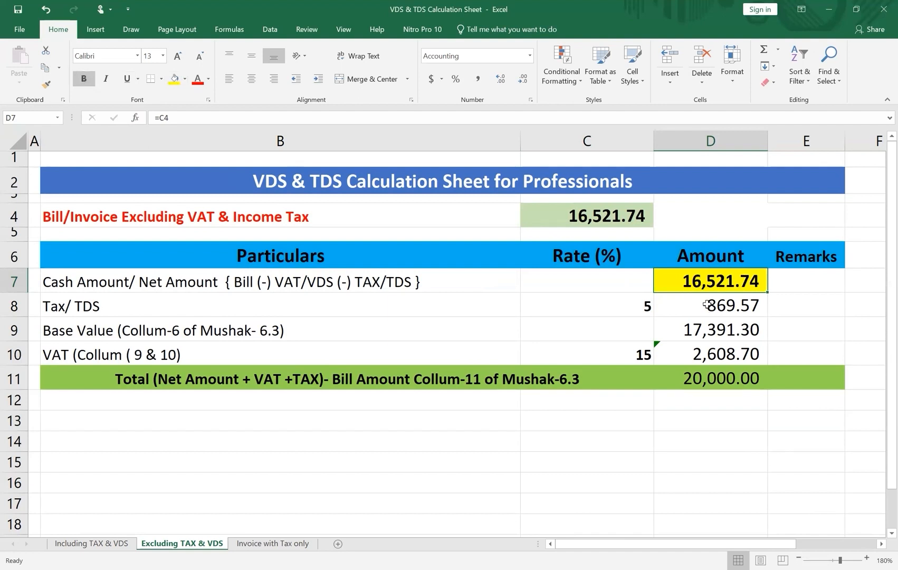
# Format the Tax/TDS amount in D8 and the VAT amount in D10 as bold red text
pyautogui.click(706, 305)
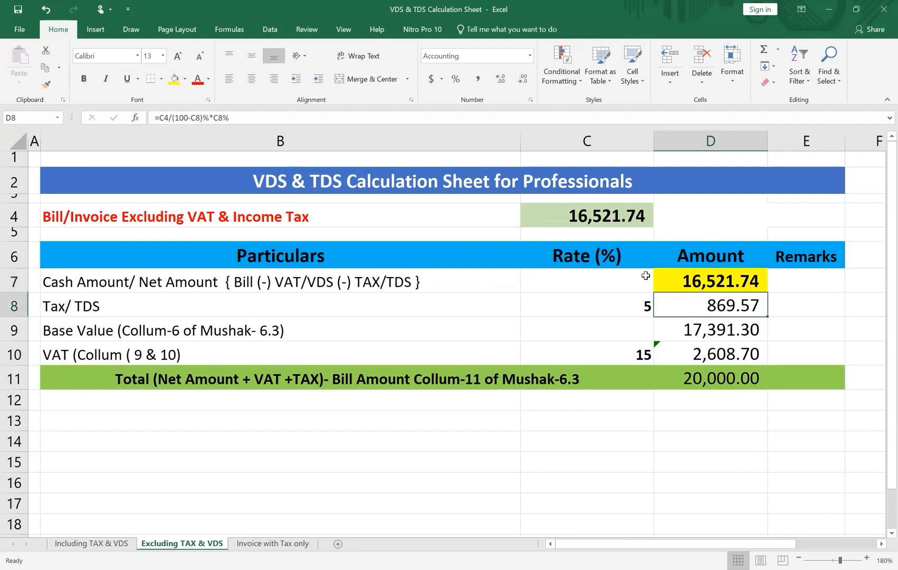
pyautogui.click(197, 79)
pyautogui.click(84, 78)
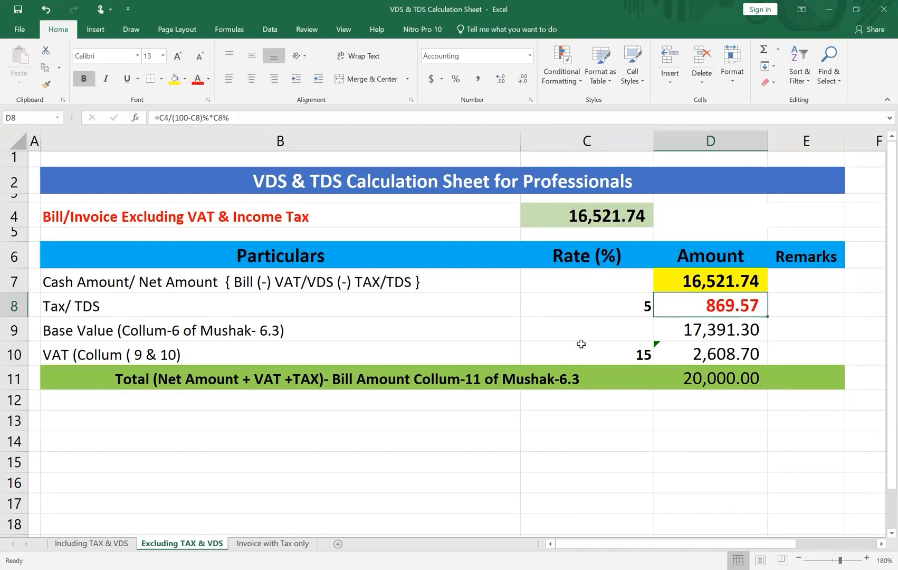
pyautogui.click(705, 354)
pyautogui.click(83, 78)
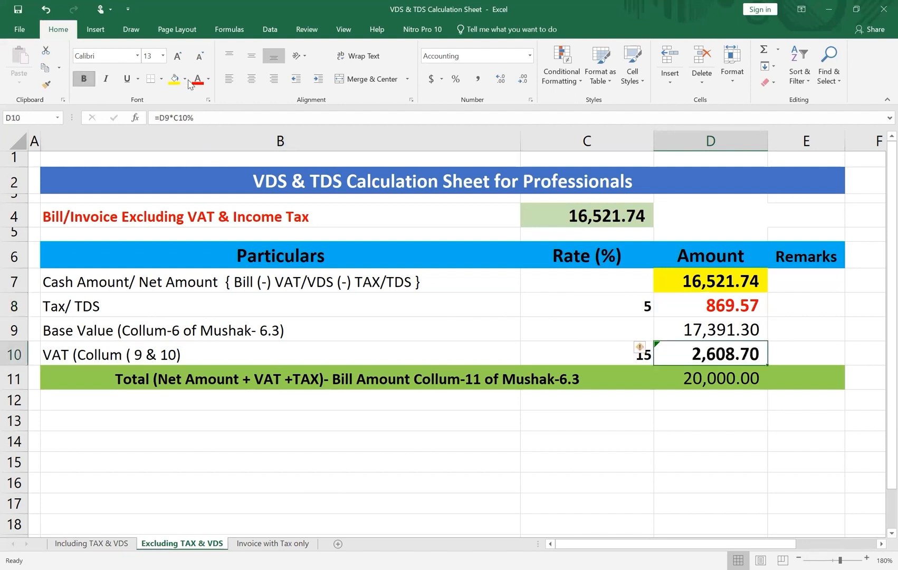
pyautogui.click(197, 78)
# Format the base value in D9 as bold with a yellow fill
pyautogui.click(706, 333)
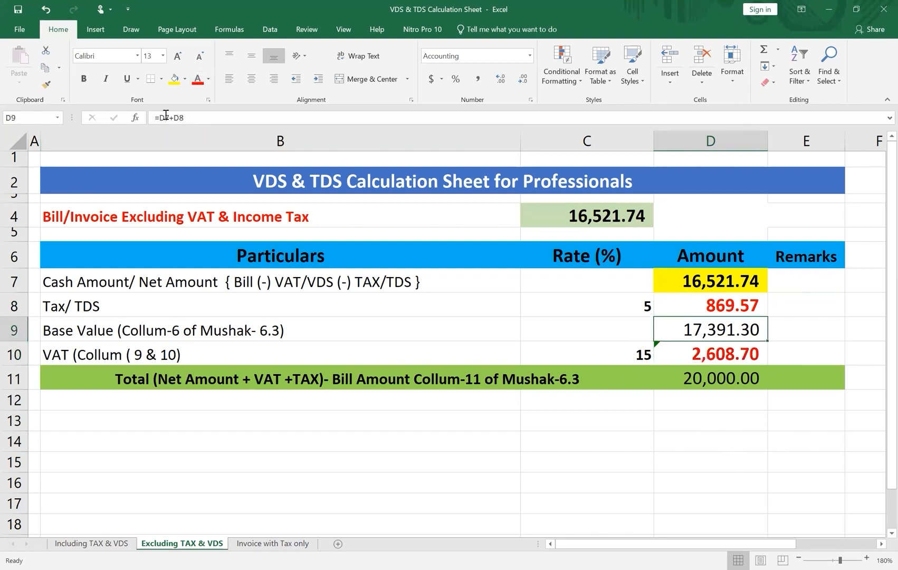
pyautogui.click(174, 78)
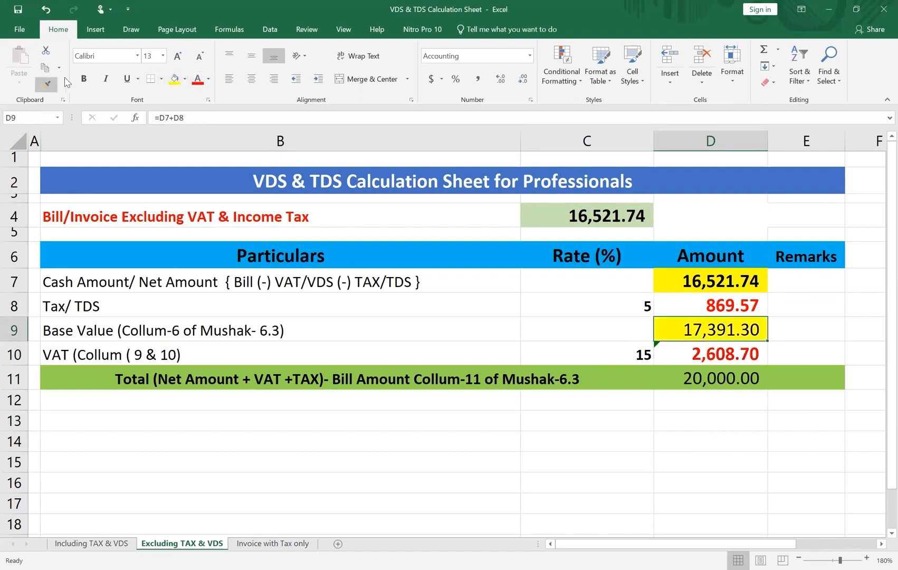
pyautogui.click(82, 78)
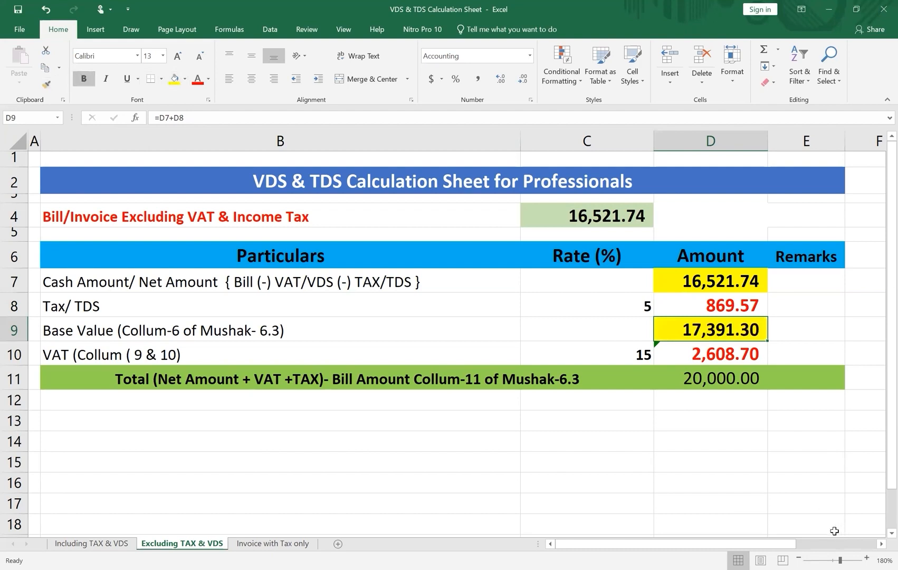
# Format the total bill amount in D11 as bold red text
pyautogui.click(708, 375)
pyautogui.click(83, 78)
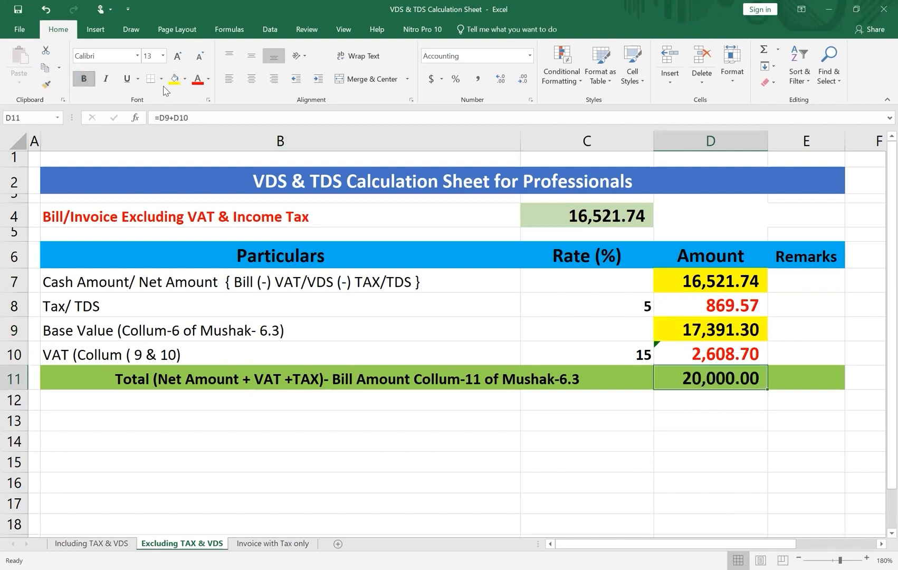
pyautogui.click(197, 81)
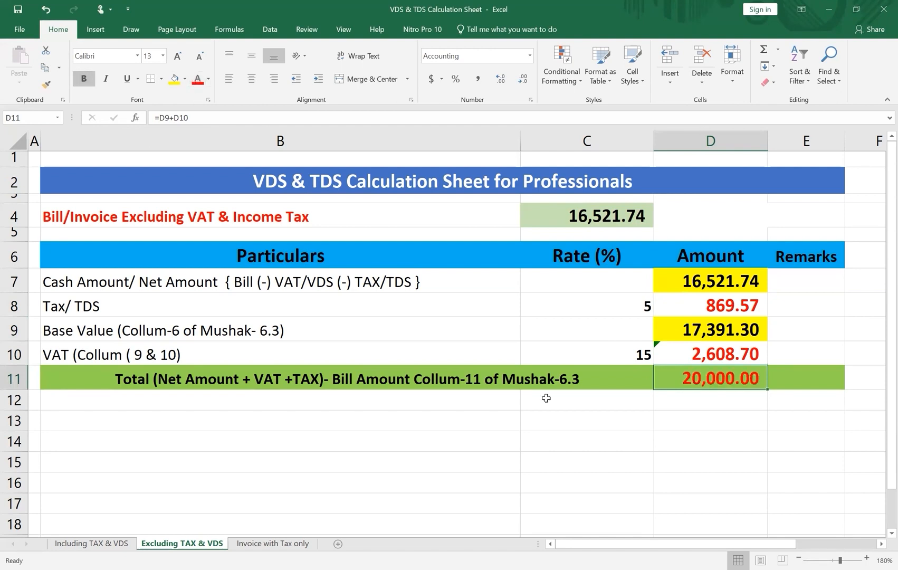
pyautogui.click(109, 533)
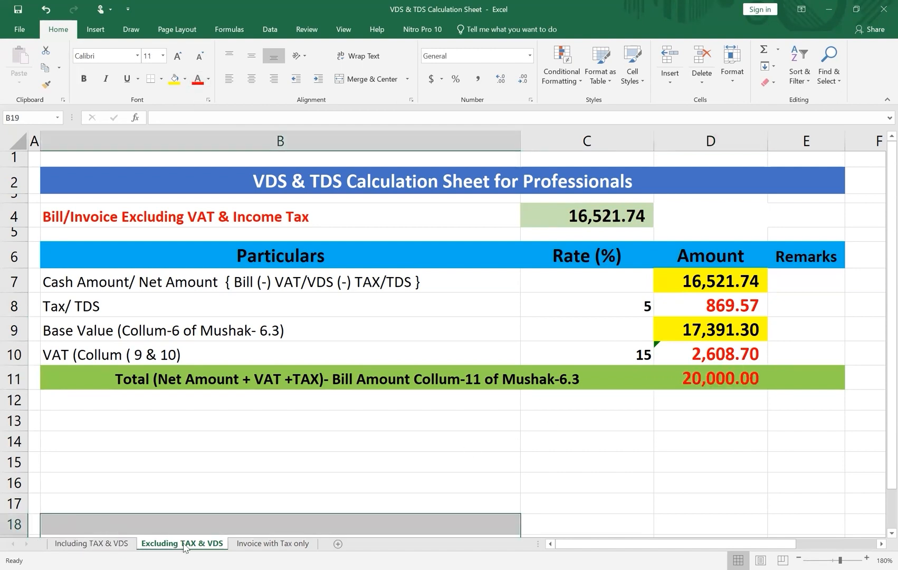
# Compare the amounts with the Including TAX & VDS sheet, and color the bill amount in C4 of Excluding TAX & VDS red
pyautogui.click(98, 542)
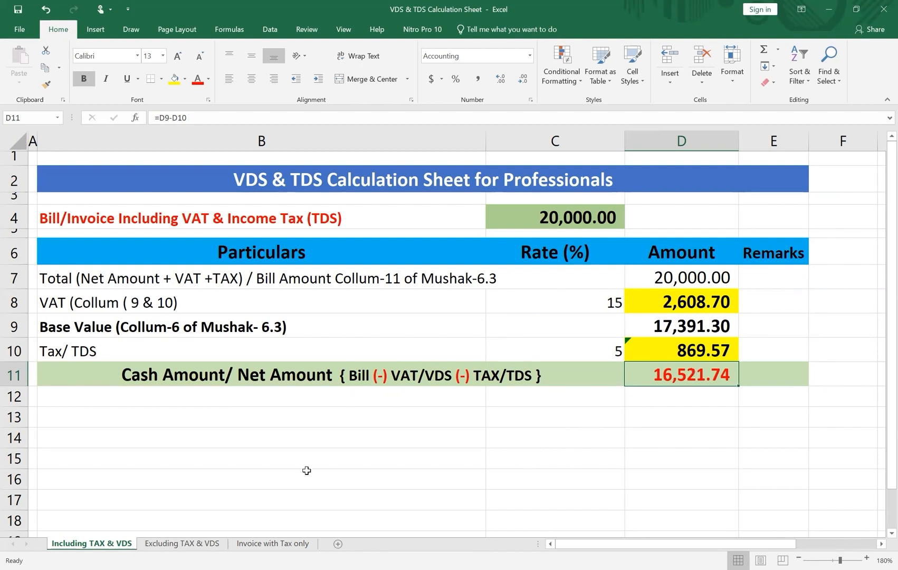
pyautogui.click(206, 543)
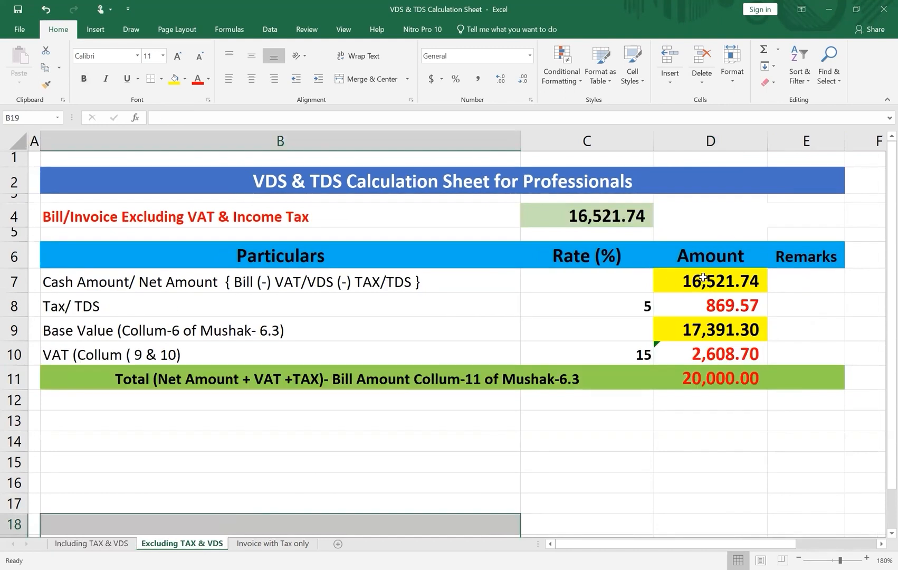
pyautogui.click(705, 280)
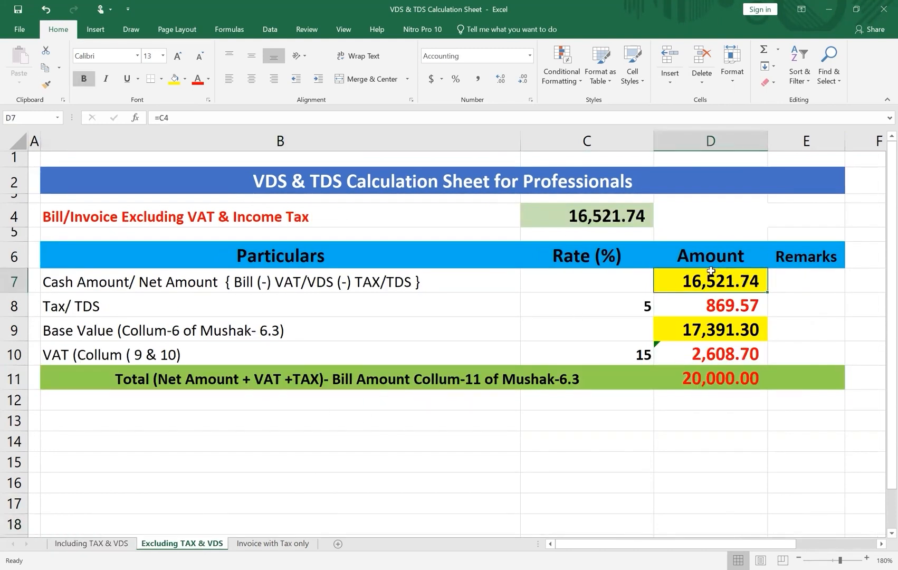
pyautogui.click(614, 216)
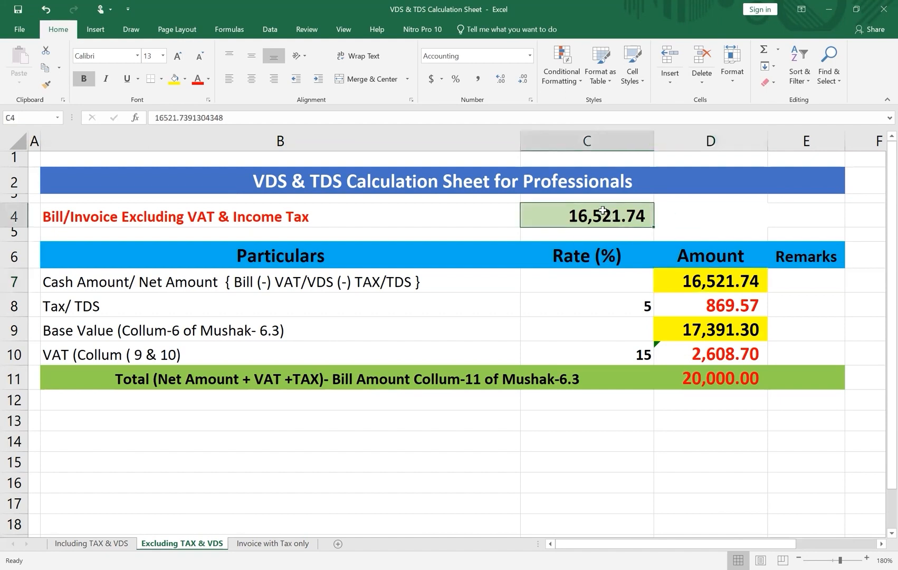
pyautogui.click(198, 79)
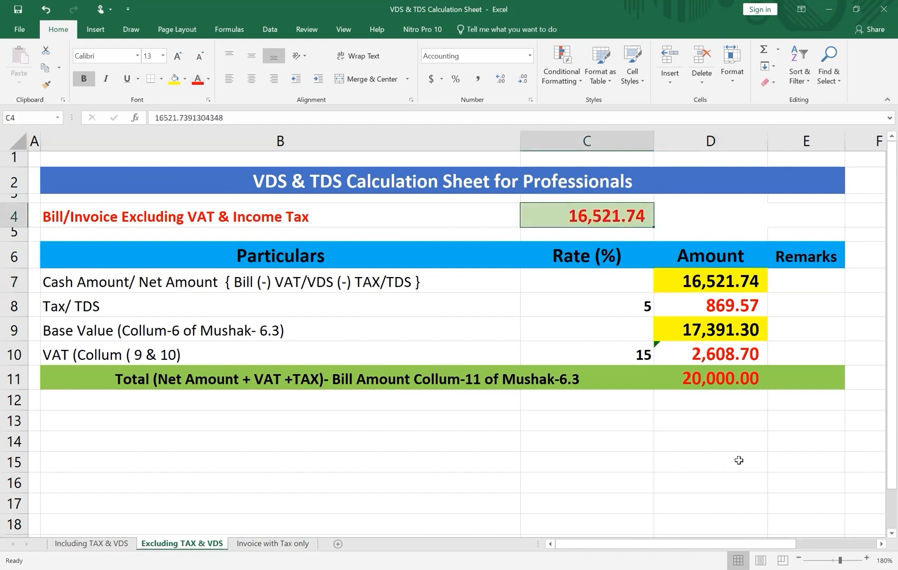
pyautogui.click(726, 383)
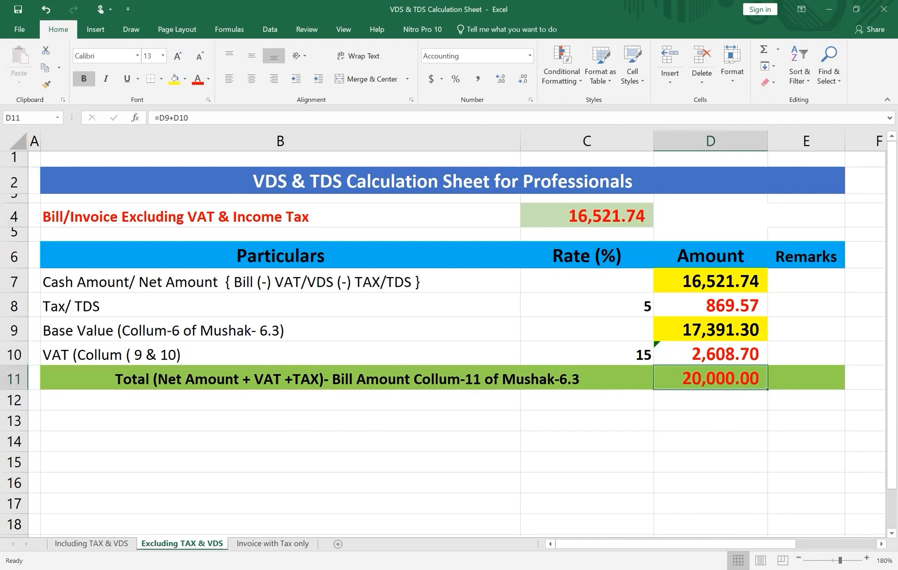
# Set the VAT rate in C9 of the Invoice with Tax only sheet to 15
pyautogui.click(266, 546)
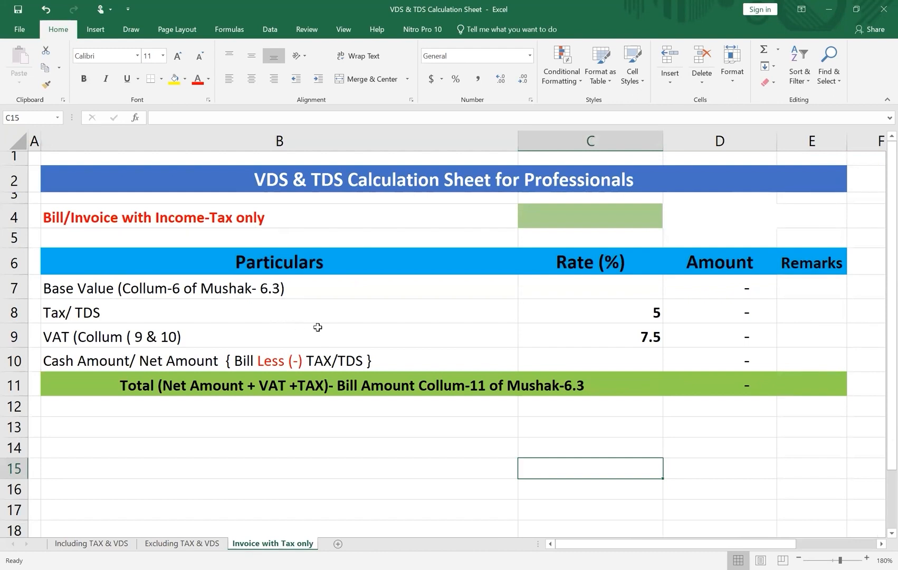
pyautogui.click(646, 313)
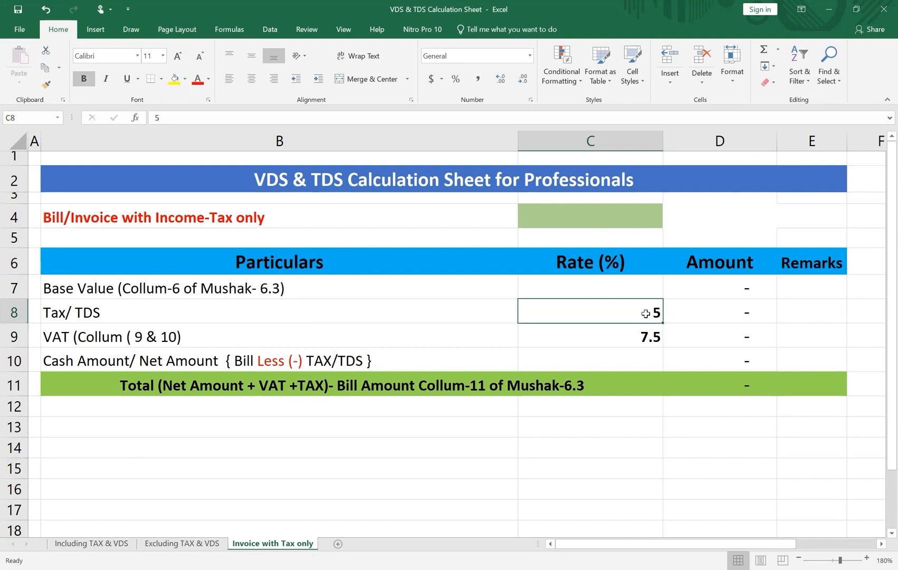
pyautogui.click(649, 339)
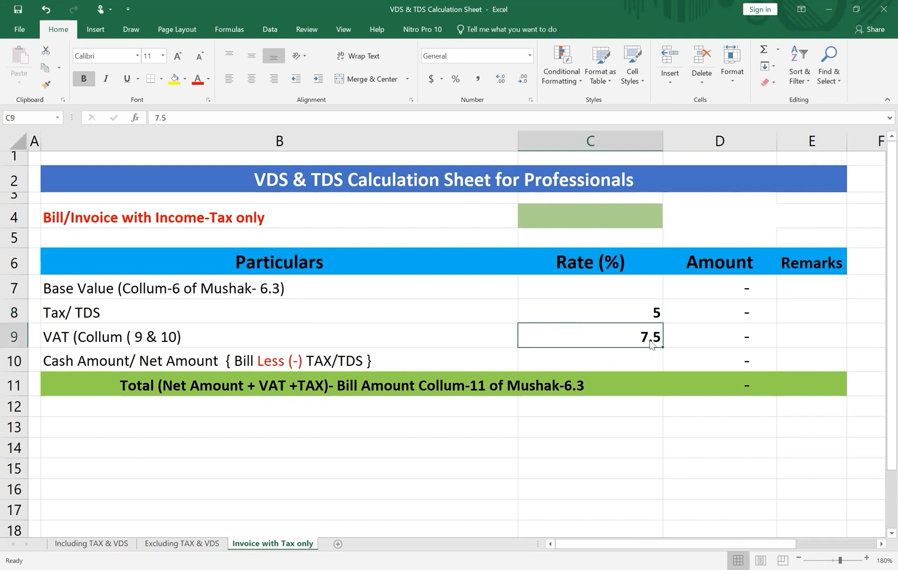
pyautogui.write('15')
pyautogui.click(601, 488)
pyautogui.click(633, 313)
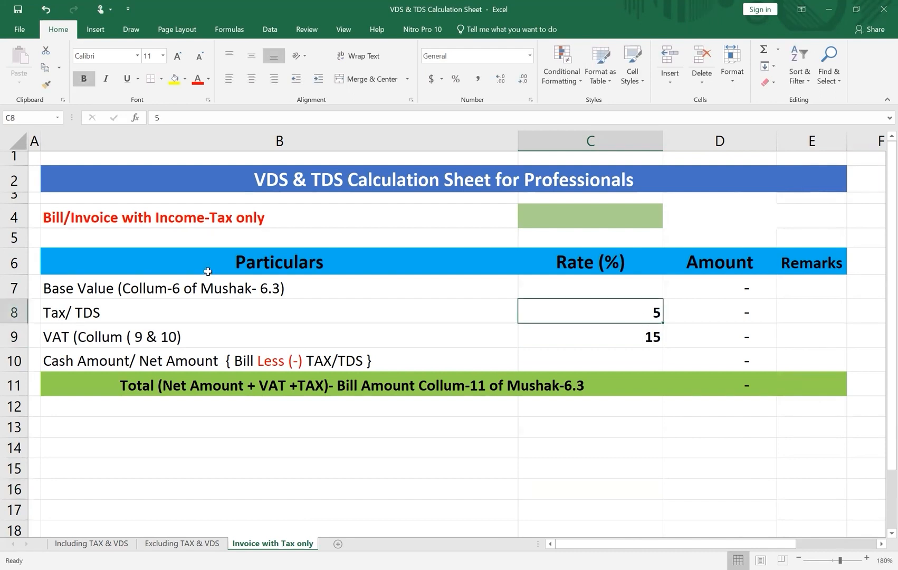
# Make the Base Value label in B7 bold
pyautogui.click(114, 290)
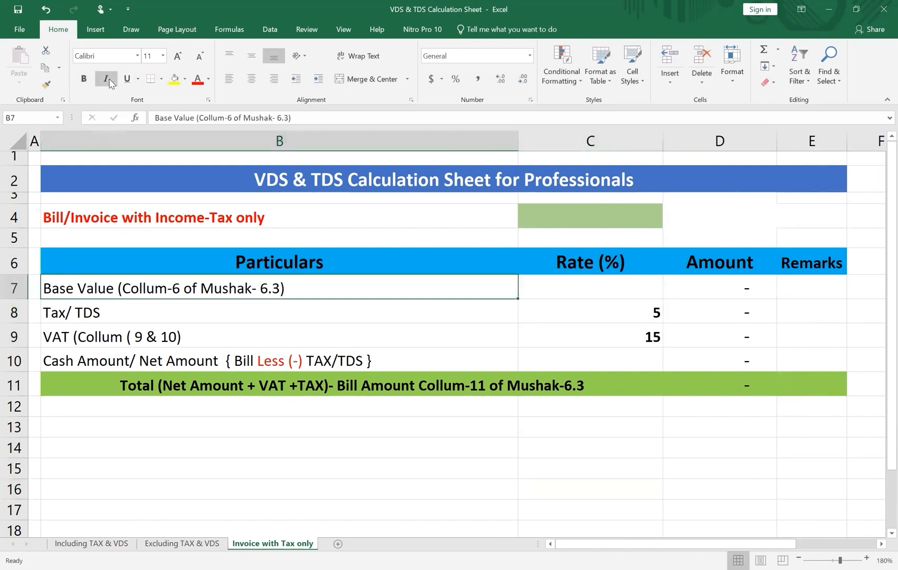
pyautogui.click(83, 78)
pyautogui.click(491, 455)
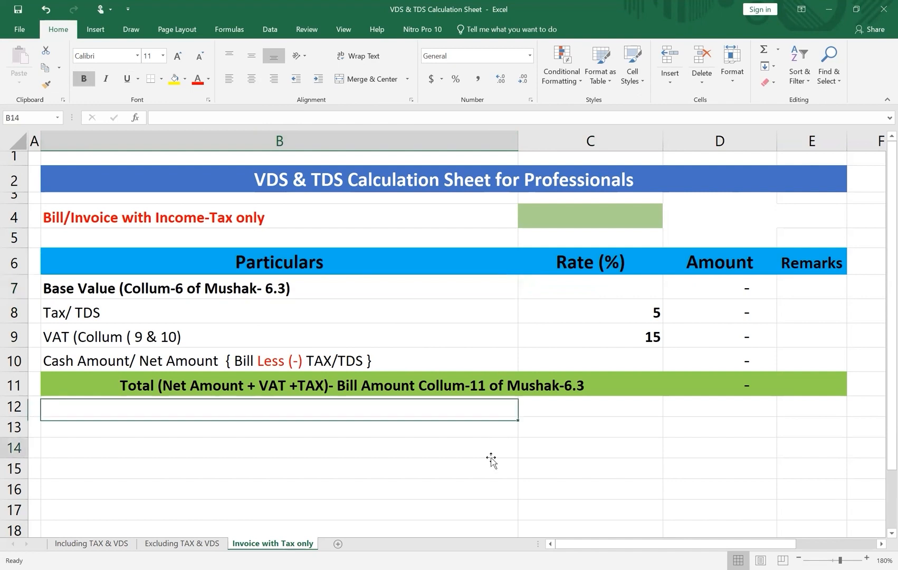
# Copy the base value from D9 of Including TAX & VDS and paste it as a value into C4 of Invoice with Tax only
pyautogui.click(100, 546)
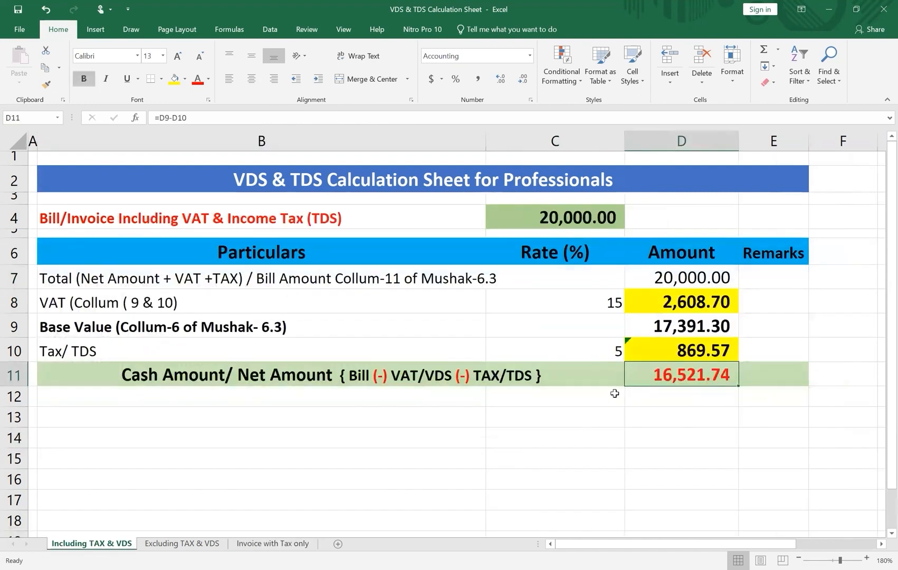
pyautogui.click(691, 326)
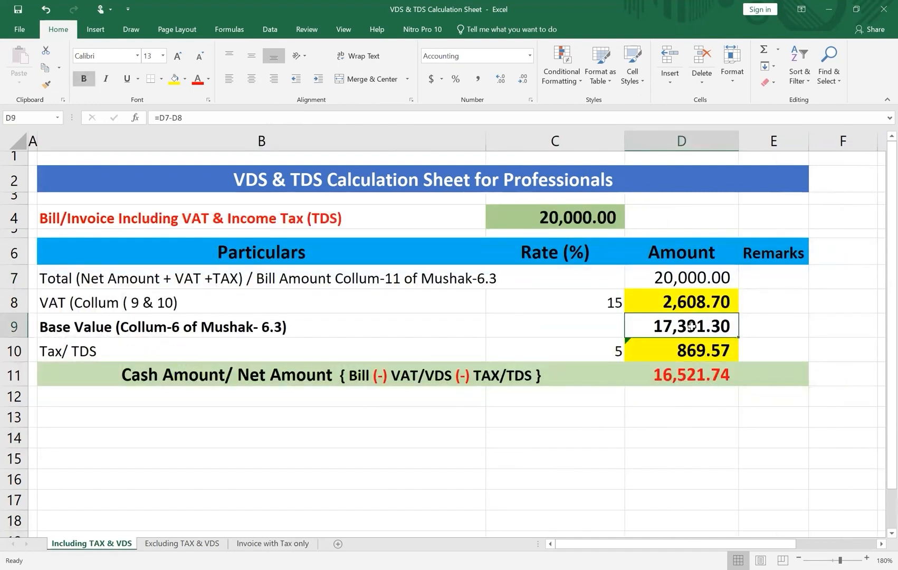
pyautogui.rightClick(691, 325)
pyautogui.click(717, 96)
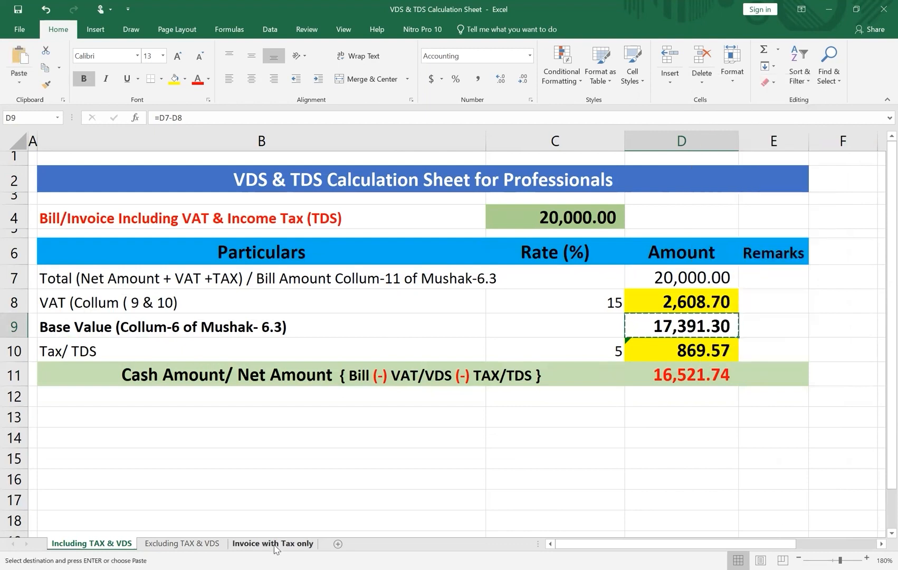
pyautogui.click(272, 544)
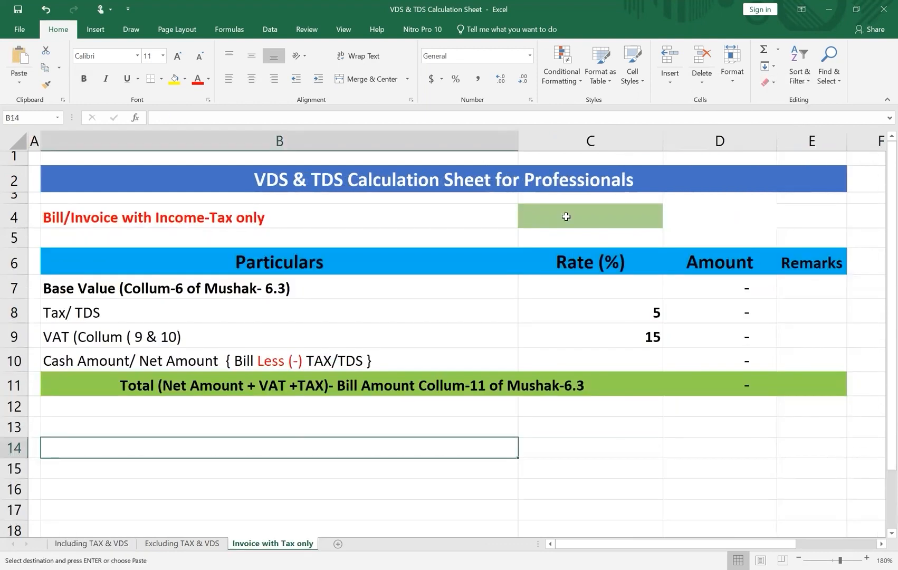
pyautogui.rightClick(565, 216)
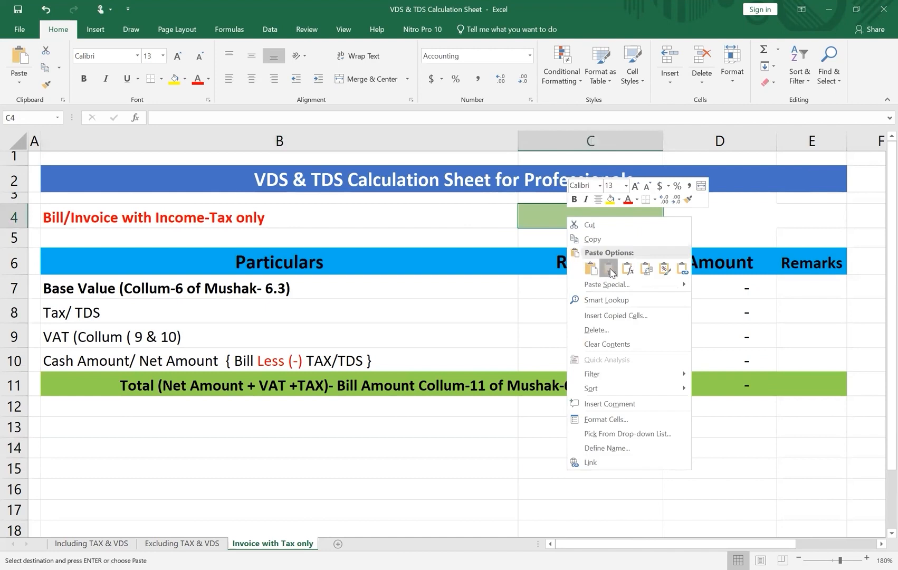
pyautogui.click(607, 268)
pyautogui.click(694, 483)
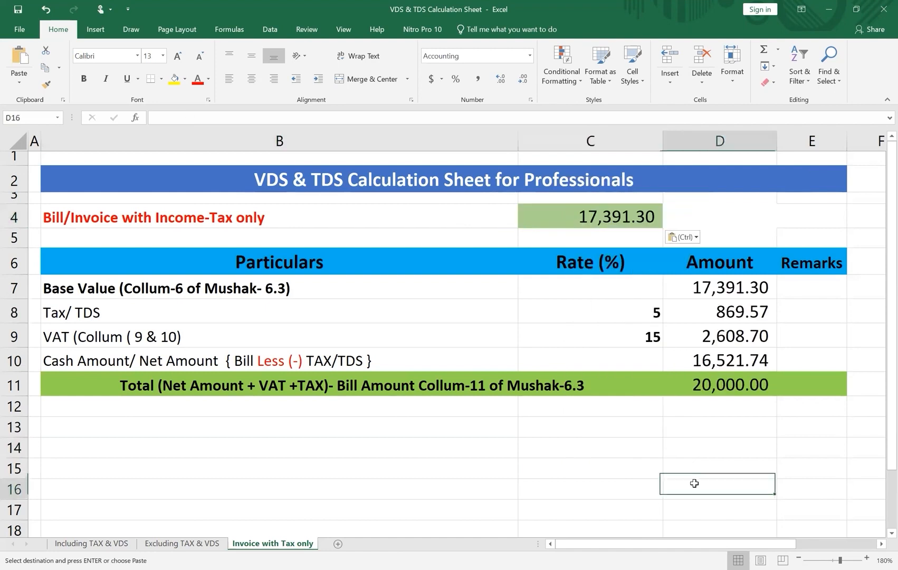
# Inspect the formulas behind the Tax/TDS amount in D8 and the VAT amount in D9
pyautogui.click(654, 315)
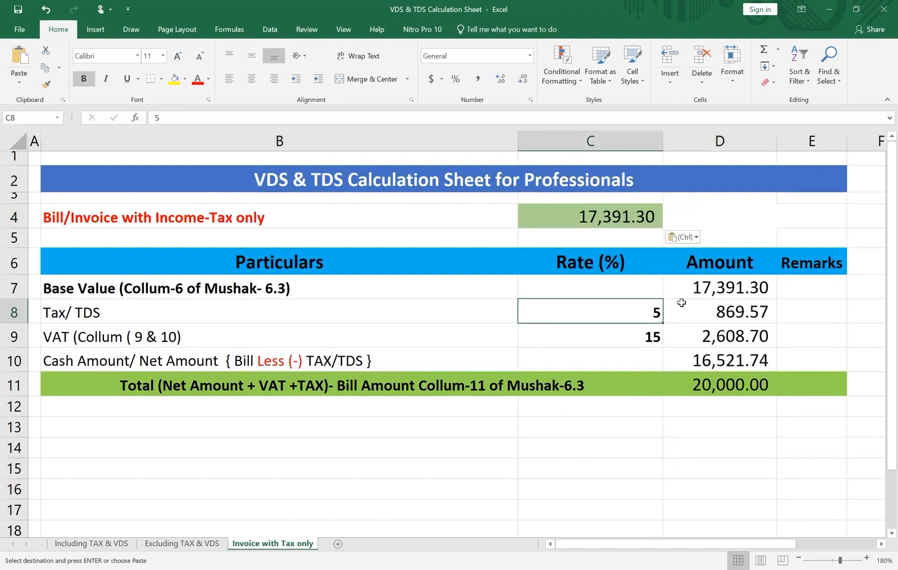
pyautogui.click(729, 313)
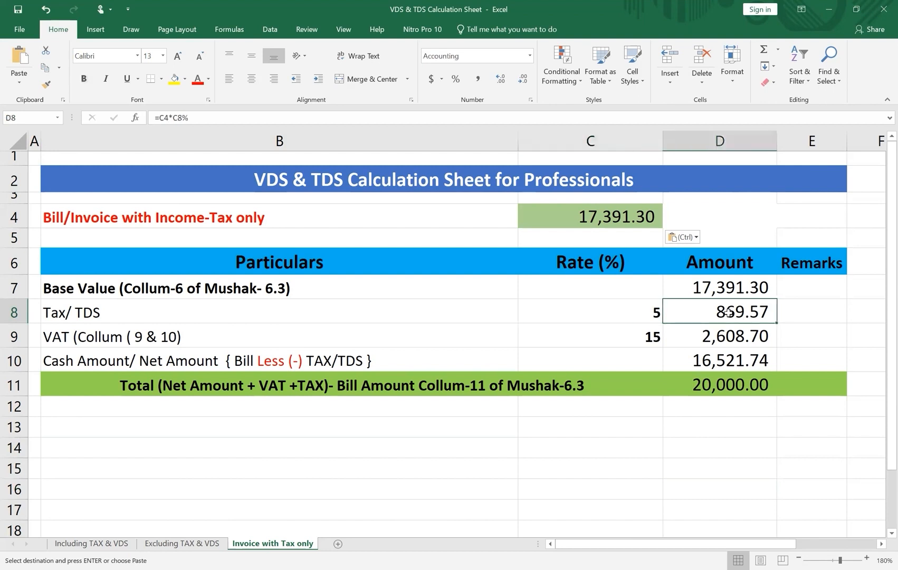
pyautogui.doubleClick(728, 313)
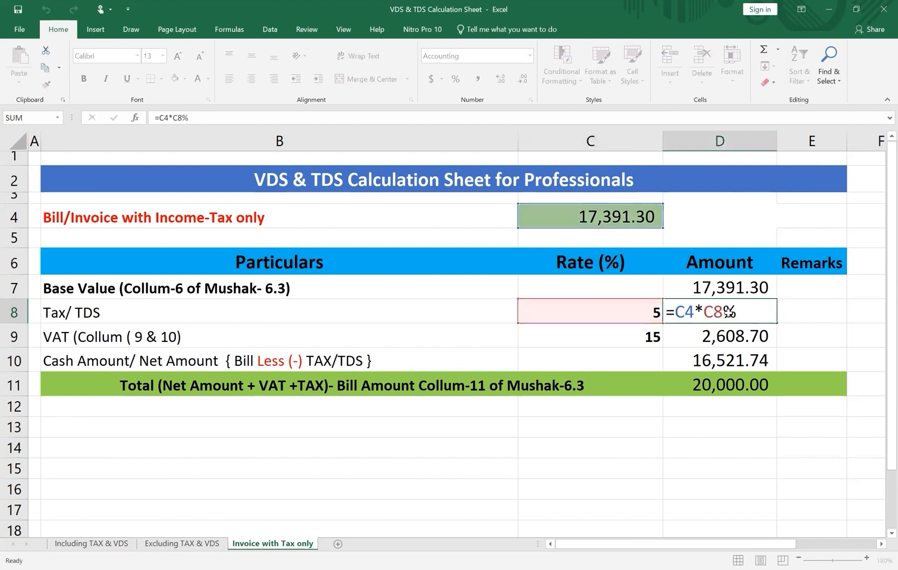
pyautogui.press('Return')
pyautogui.press('Return')
pyautogui.doubleClick(730, 335)
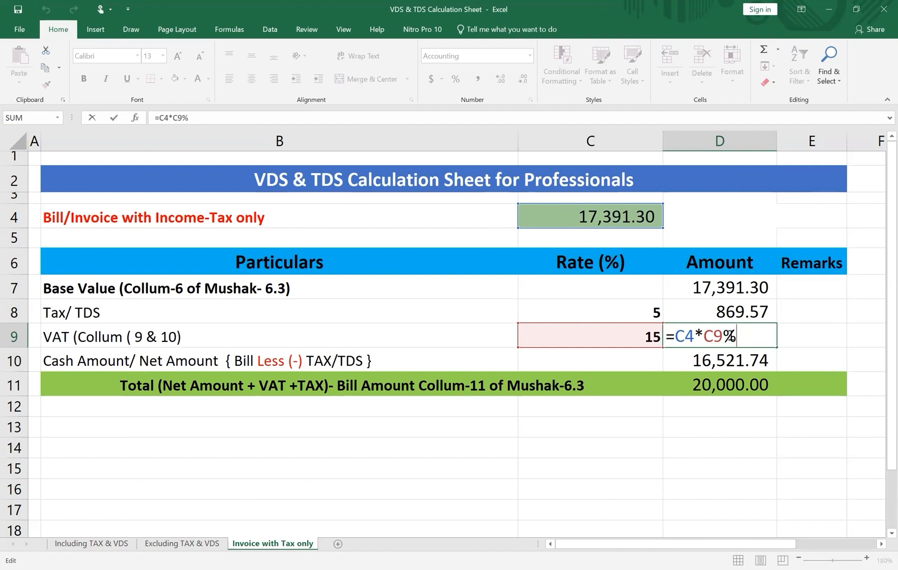
pyautogui.press('Return')
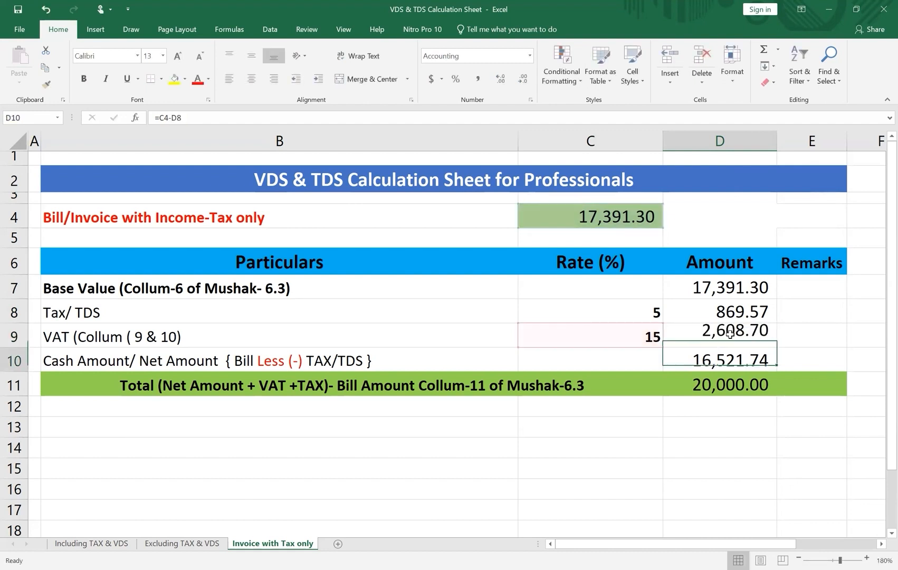
pyautogui.click(735, 453)
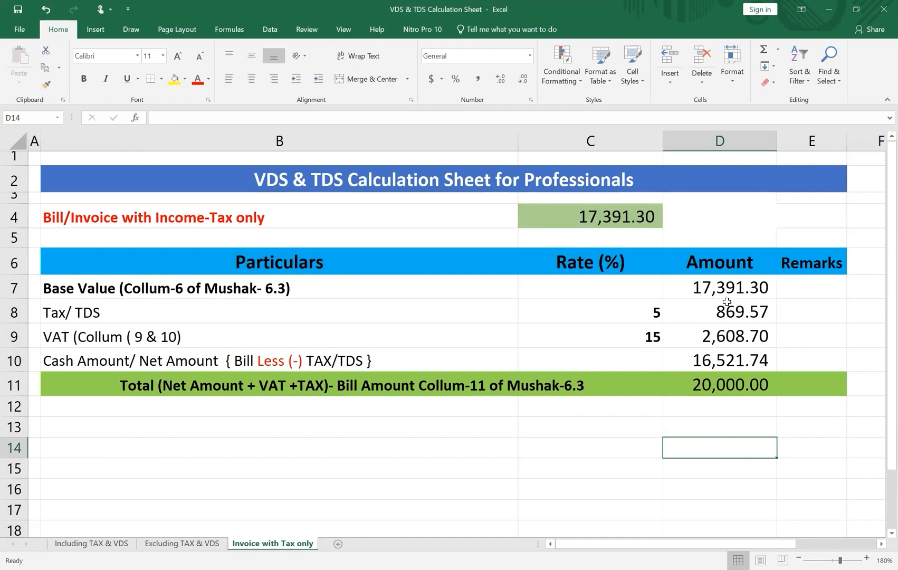
# Format the total bill amount in D11 of Invoice with Tax only as bold red text
pyautogui.click(722, 383)
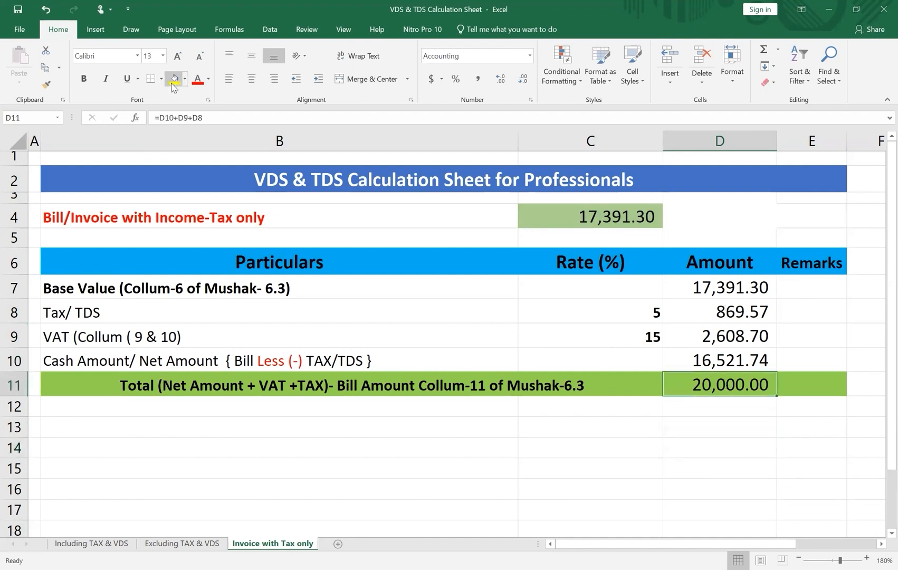
pyautogui.click(198, 79)
pyautogui.click(83, 78)
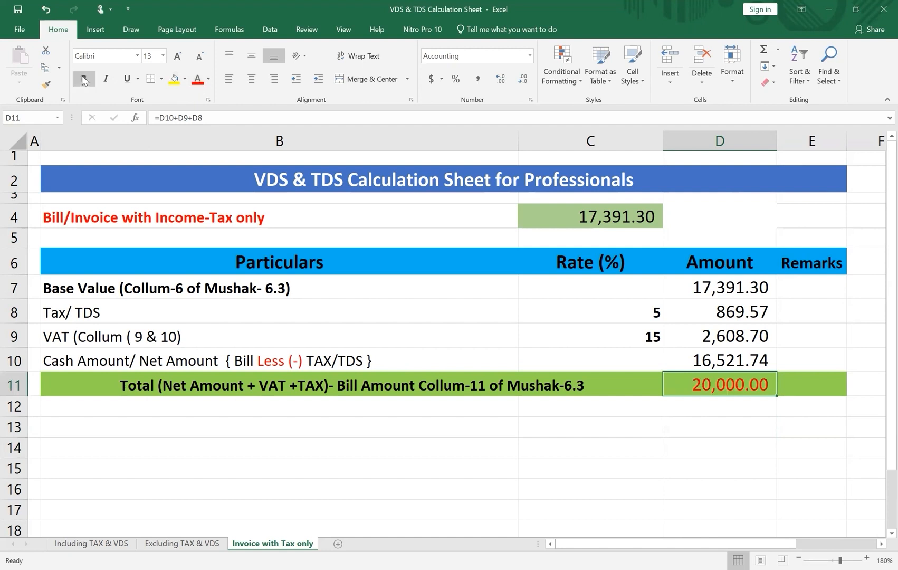
pyautogui.click(666, 430)
pyautogui.click(666, 452)
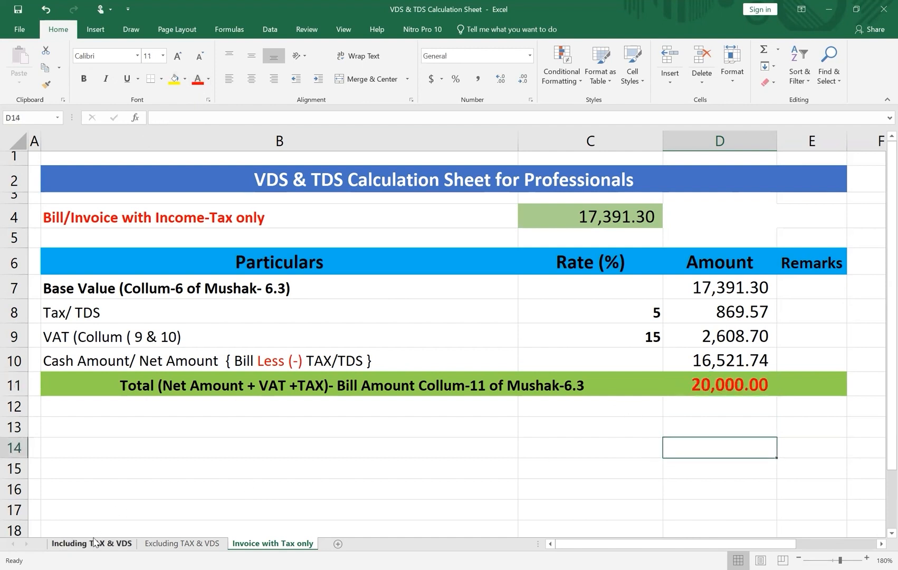
# Compare the tax, VAT, net and total amounts across the Including TAX & VDS, Excluding TAX & VDS and Invoice with Tax only sheets
pyautogui.click(93, 542)
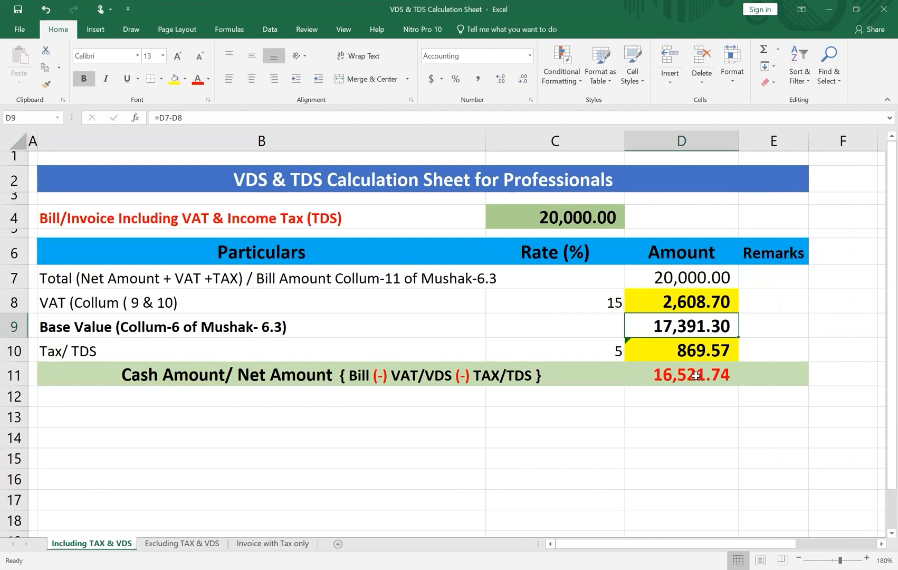
pyautogui.click(693, 352)
pyautogui.click(186, 545)
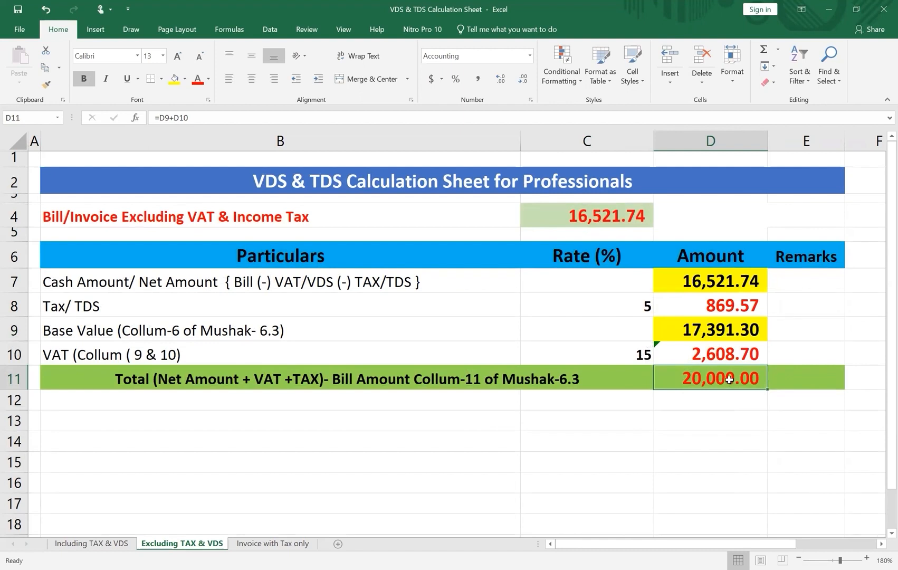
pyautogui.click(286, 543)
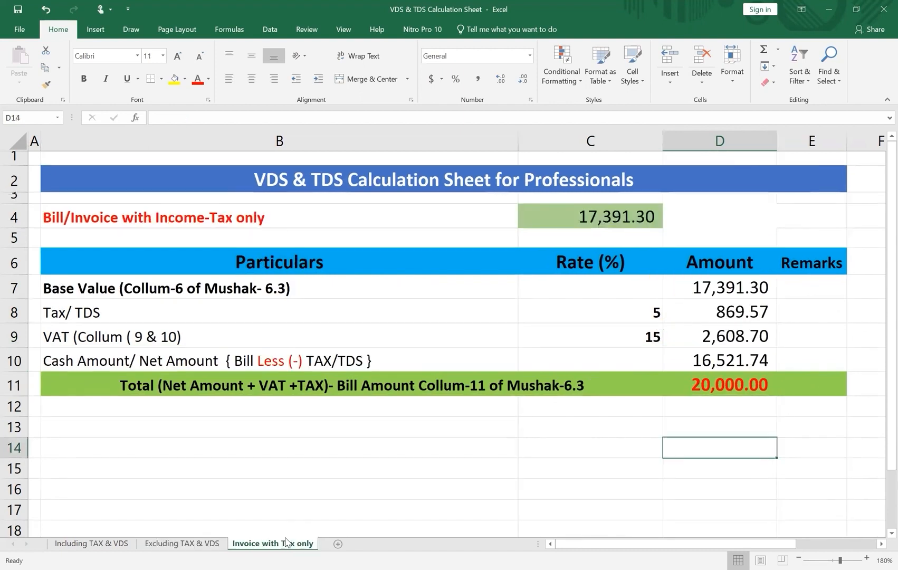
pyautogui.click(724, 314)
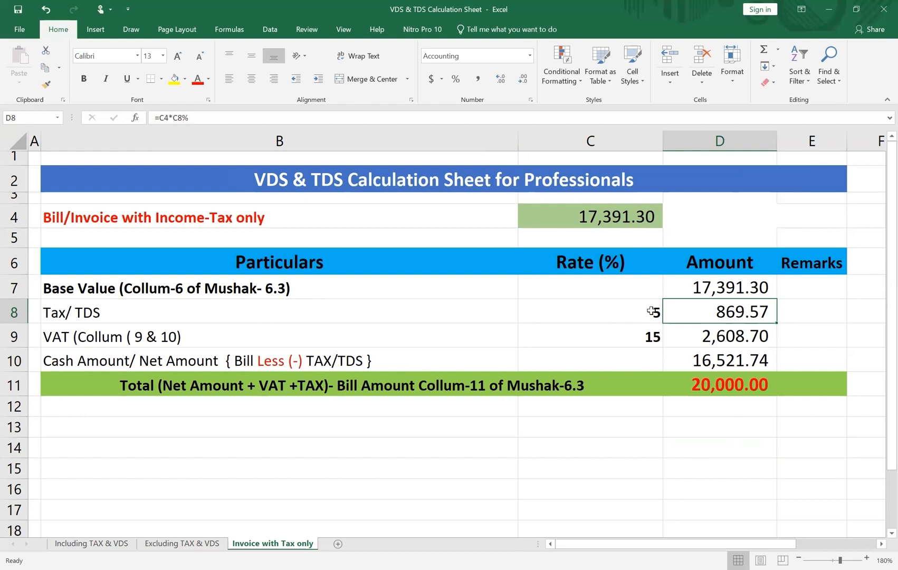
pyautogui.click(729, 342)
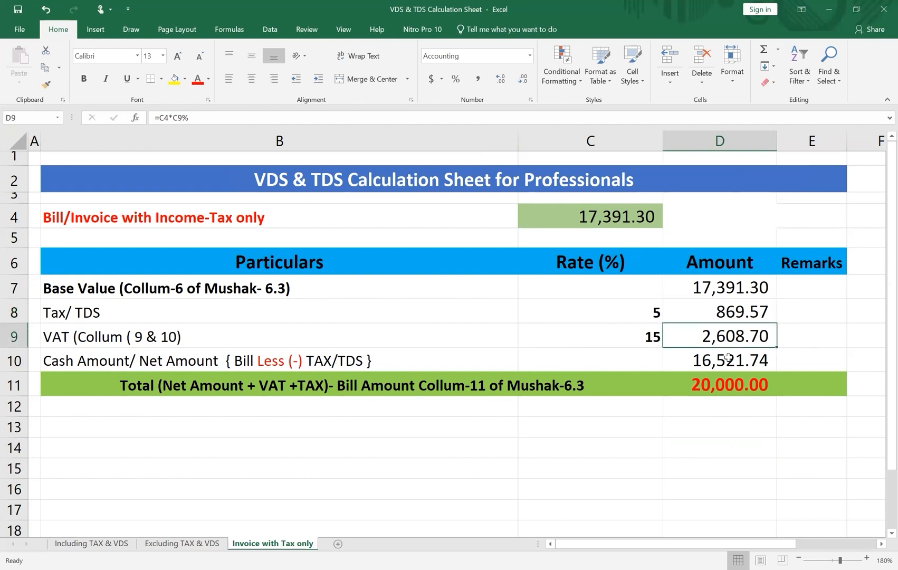
pyautogui.click(730, 384)
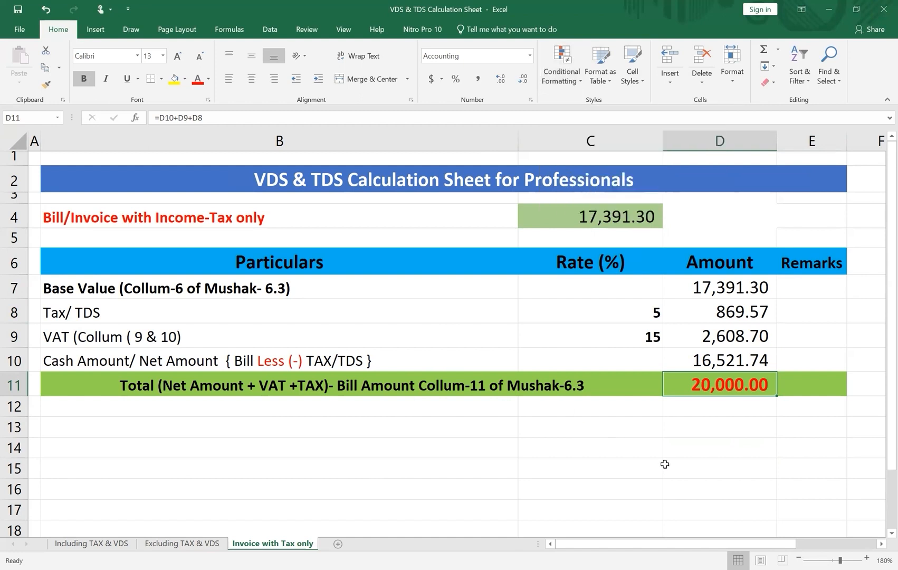
pyautogui.click(79, 543)
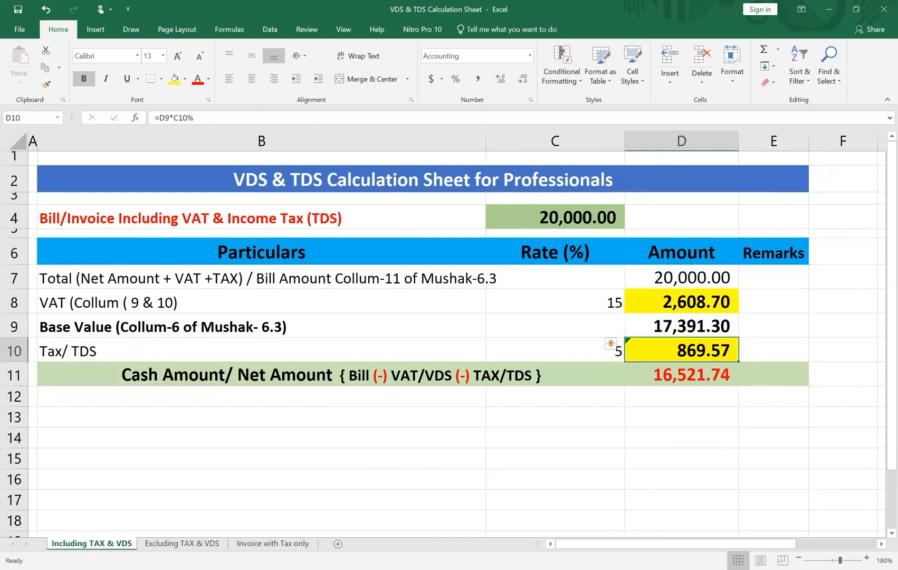
pyautogui.click(178, 543)
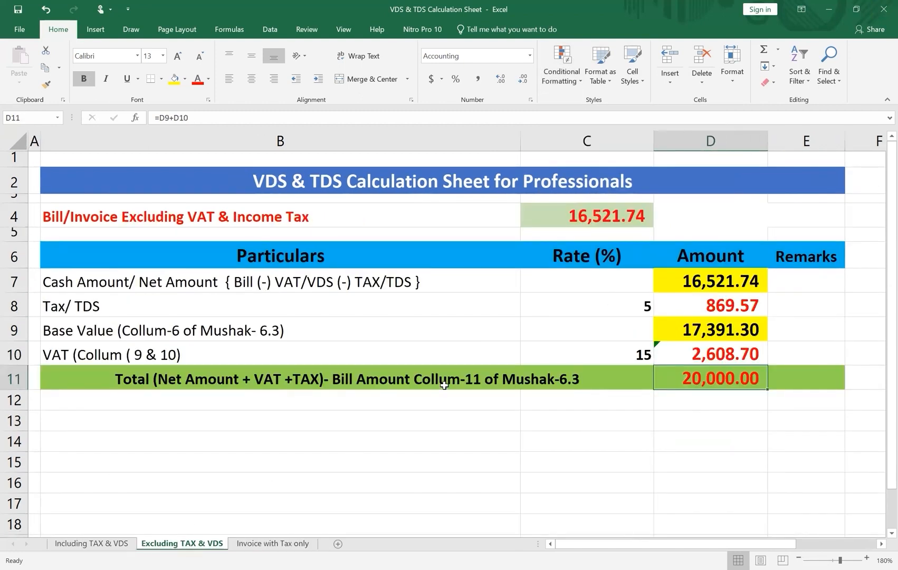